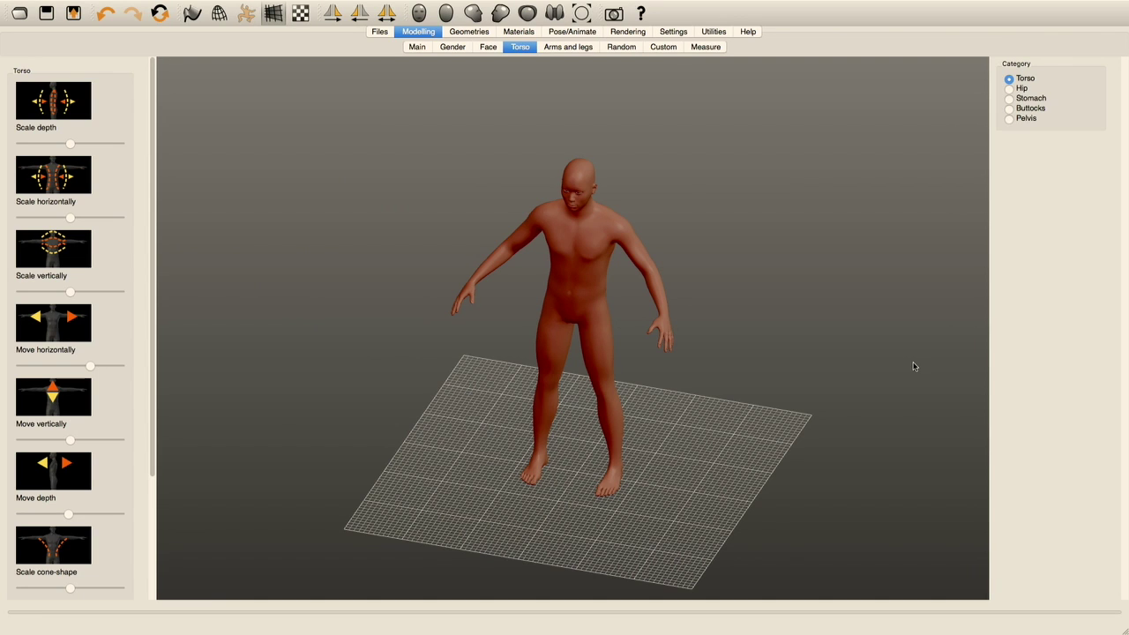
Show the Main sub-tab's Macro sliders under Modelling.
left_click(419, 49)
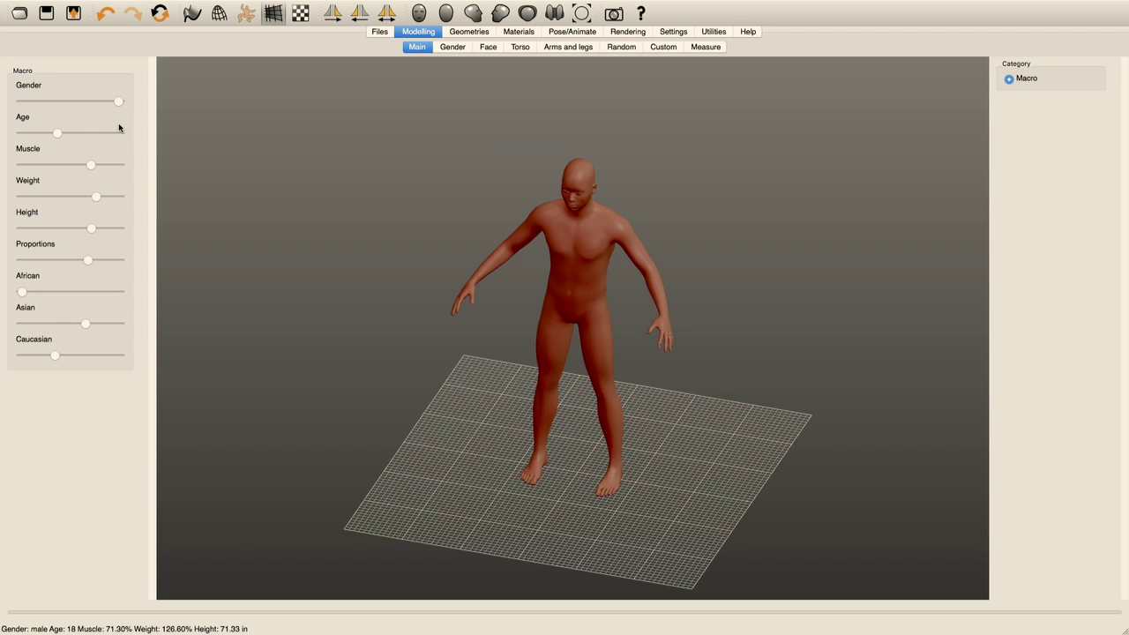
Make the figure female, with less muscle, 87.10% weight and slightly shorter height.
left_click_drag(119, 103, 70, 133)
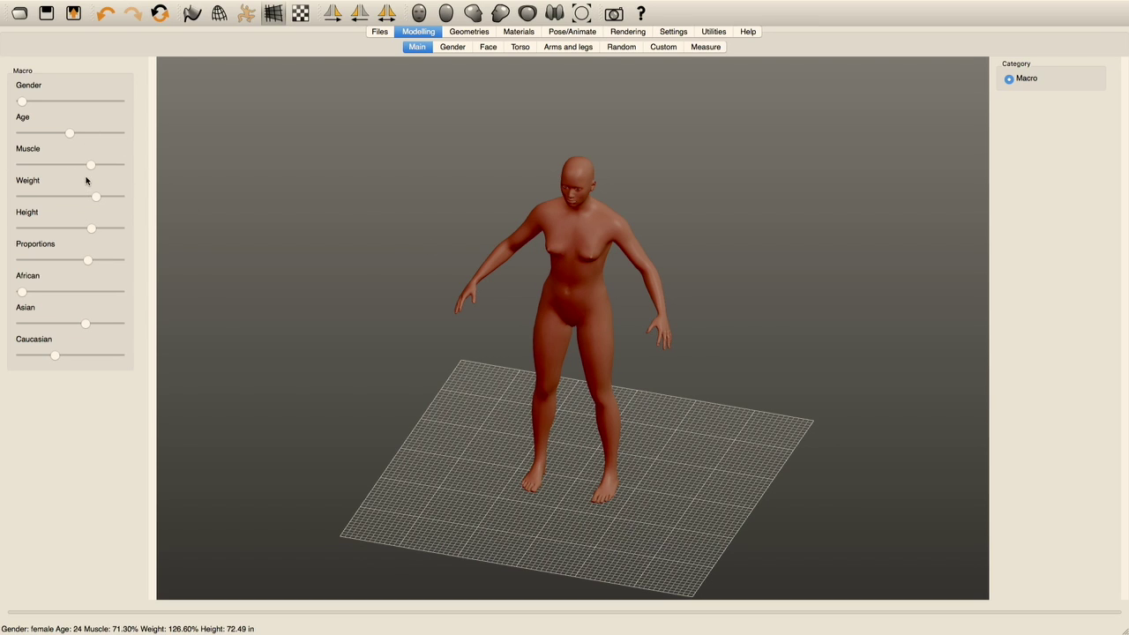
left_click_drag(93, 166, 38, 173)
left_click_drag(97, 198, 58, 199)
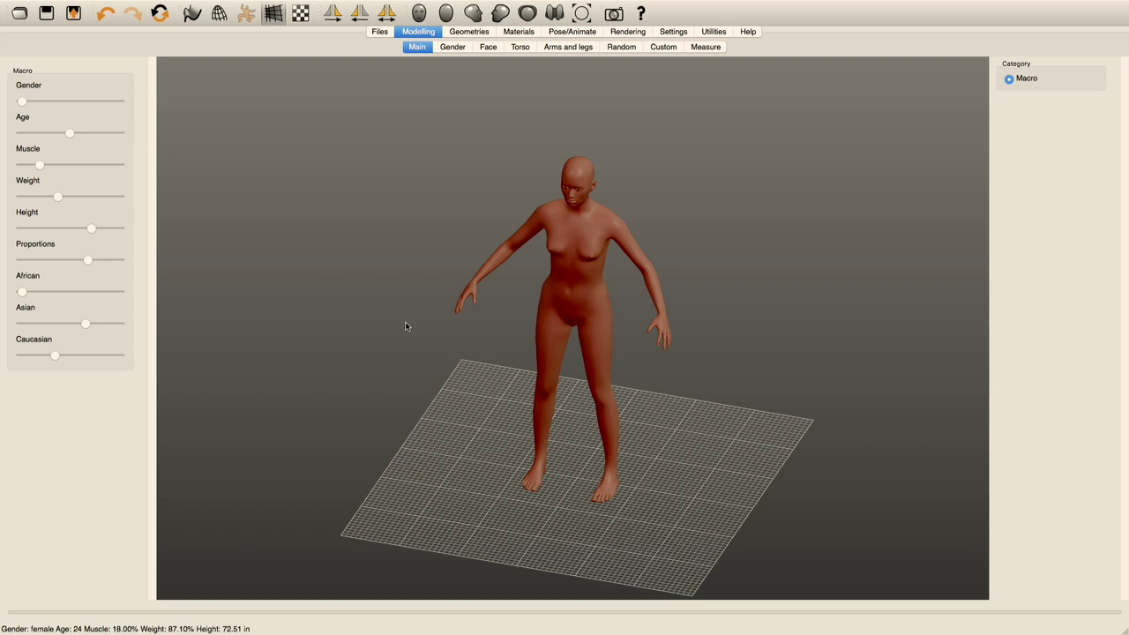
left_click_drag(91, 228, 28, 260)
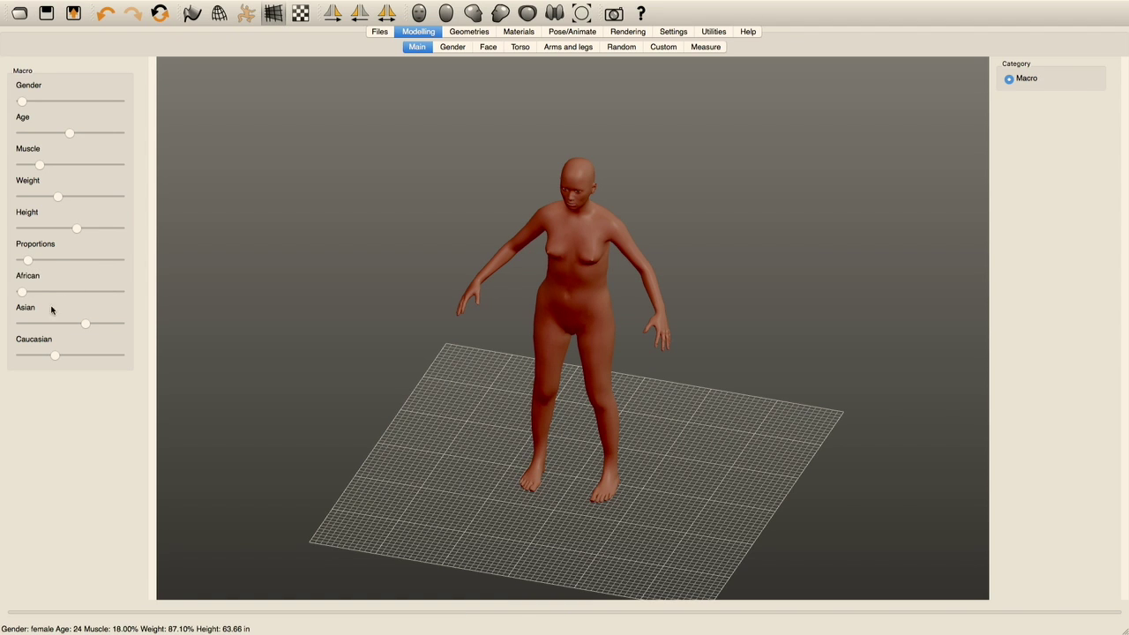
Raise the African and Caucasian ethnicity shares, lowering the Asian share.
left_click(24, 291)
left_click(58, 355)
left_click_drag(110, 354, 23, 324)
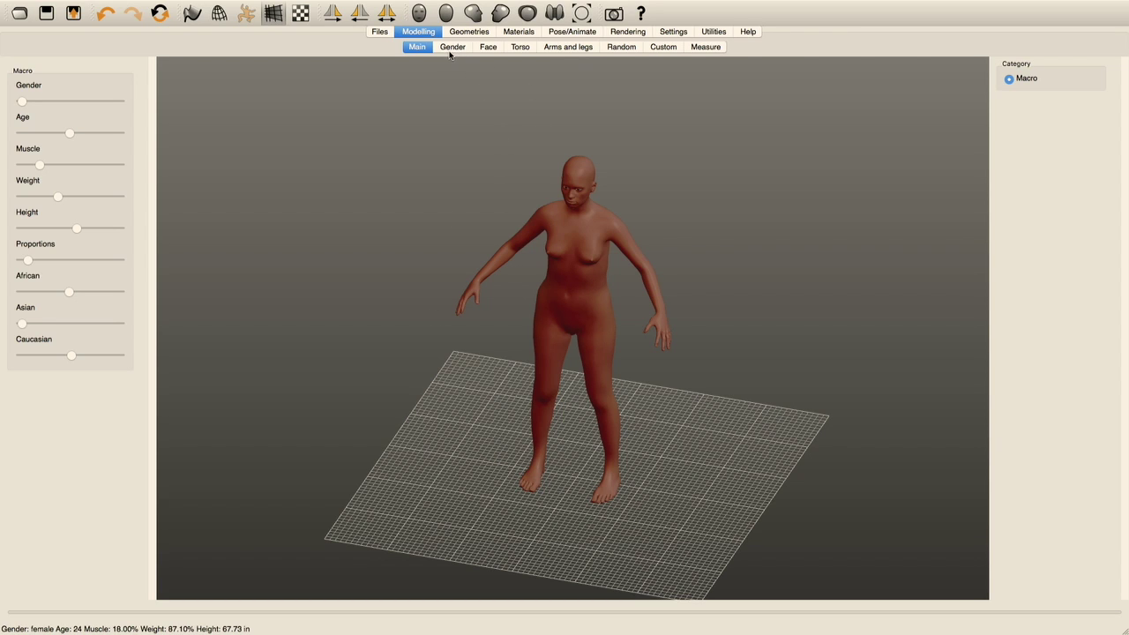
Stretch the torso vertically and shift its depth slightly, checking it from the side.
left_click(519, 47)
mouse_move(88, 368)
left_mouse_down()
mouse_move(72, 369)
mouse_move(87, 372)
left_mouse_up()
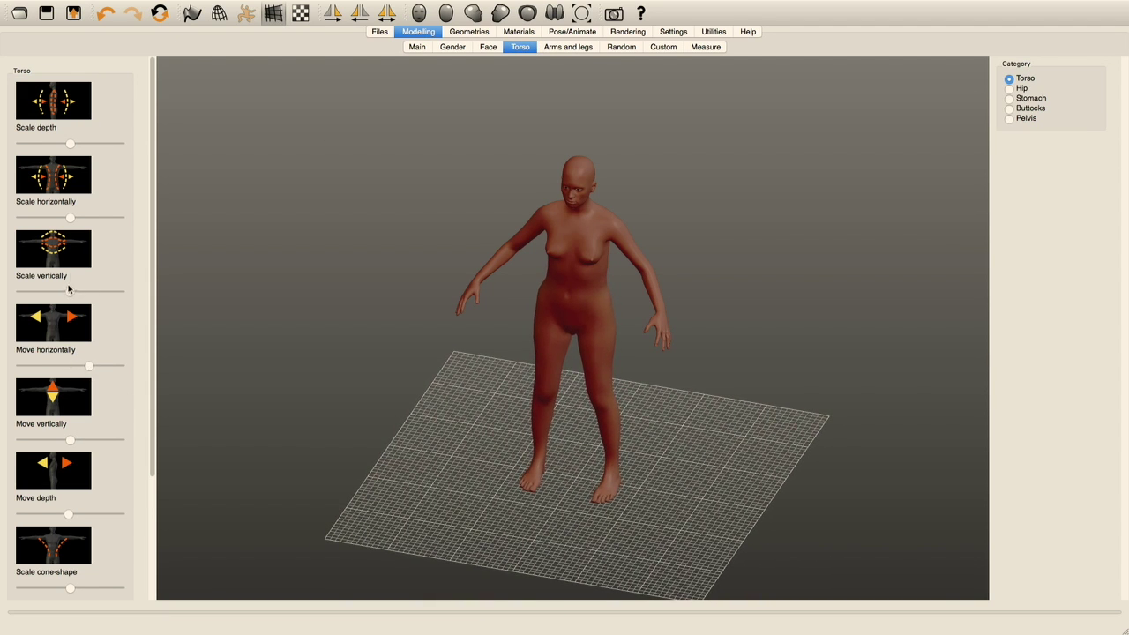
left_click_drag(58, 294, 81, 293)
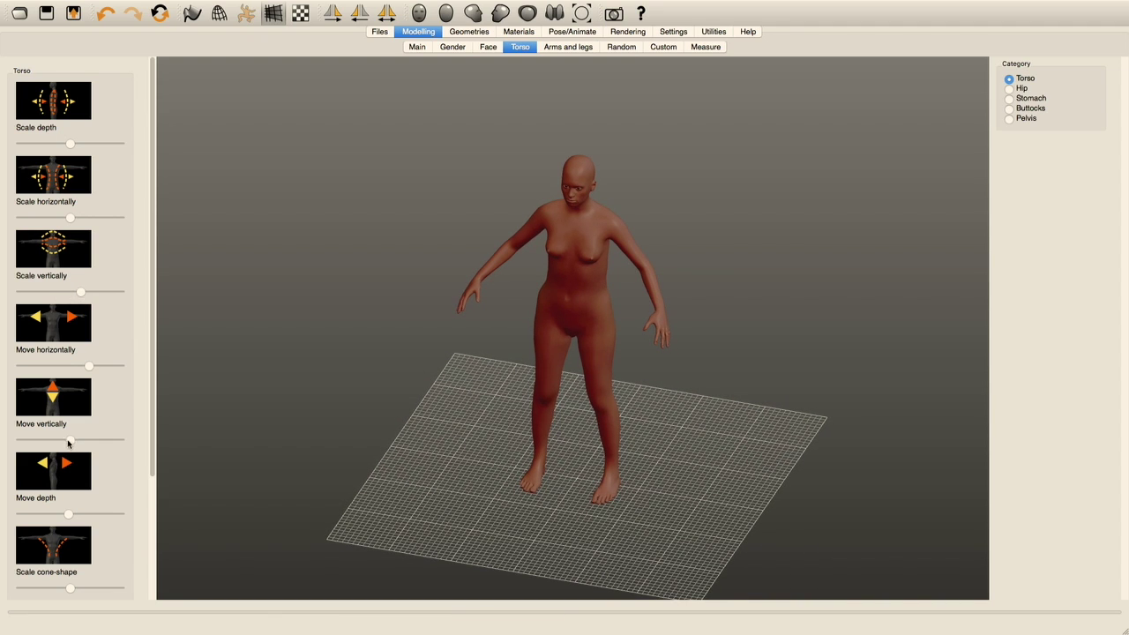
left_click_drag(520, 377, 608, 272)
left_click_drag(71, 517, 85, 518)
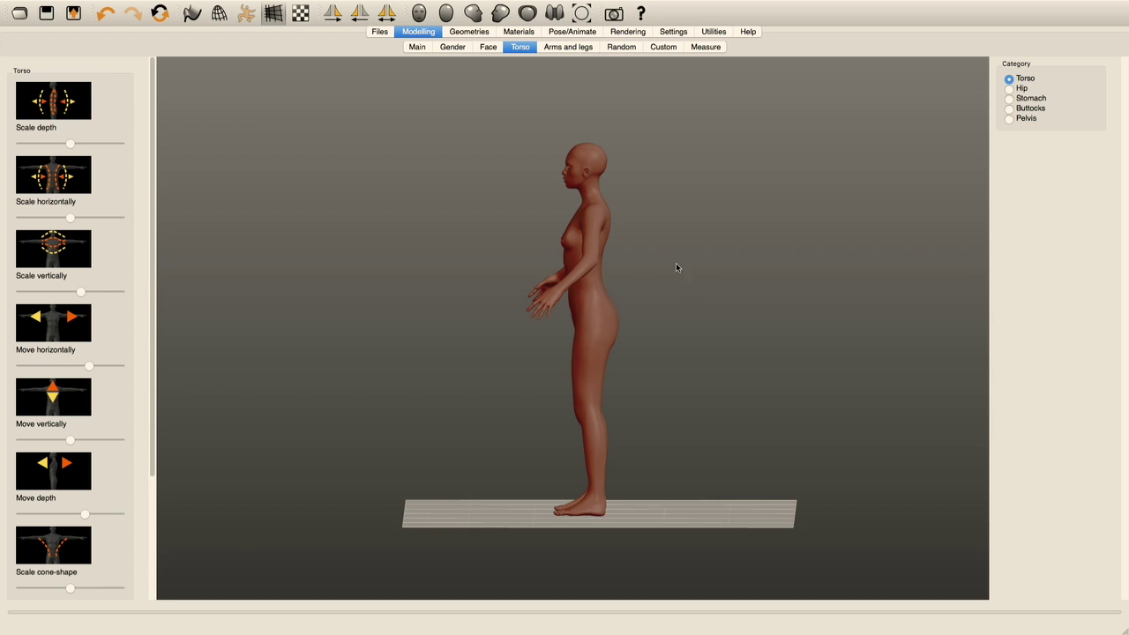
mouse_move(479, 290)
left_mouse_down()
mouse_move(578, 282)
mouse_move(479, 306)
left_mouse_up()
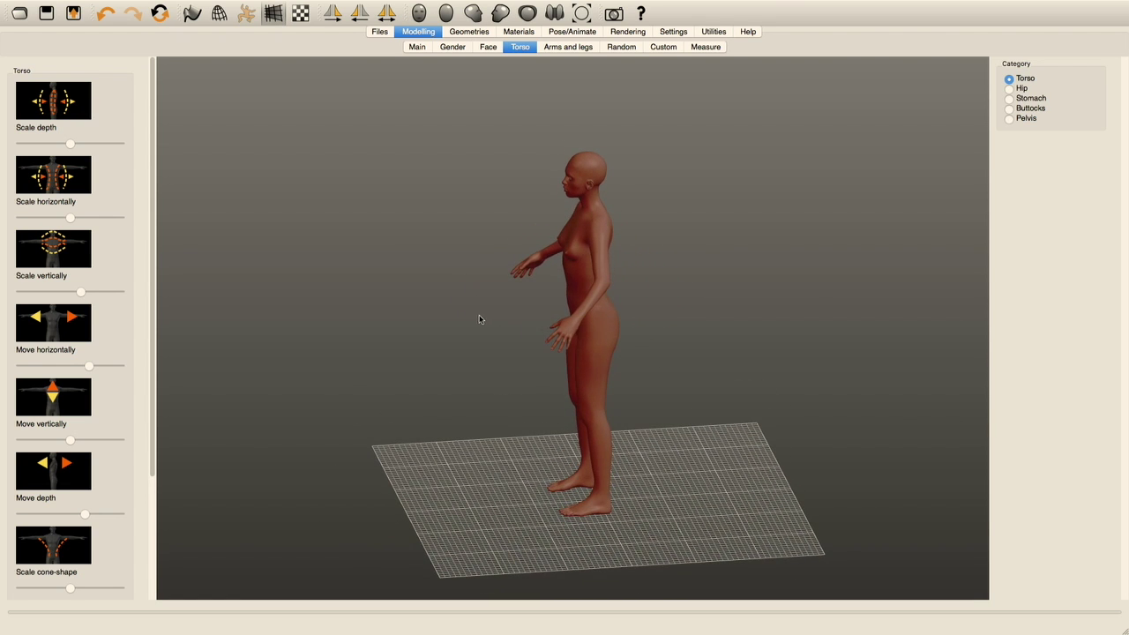
left_click_drag(435, 277, 499, 241)
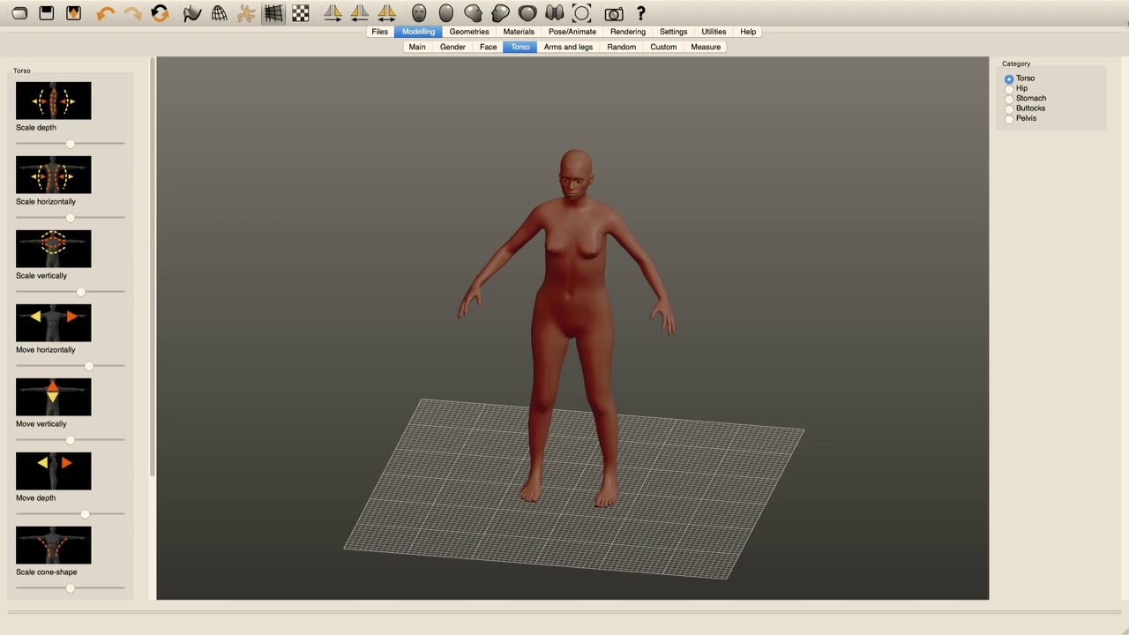
left_click(674, 32)
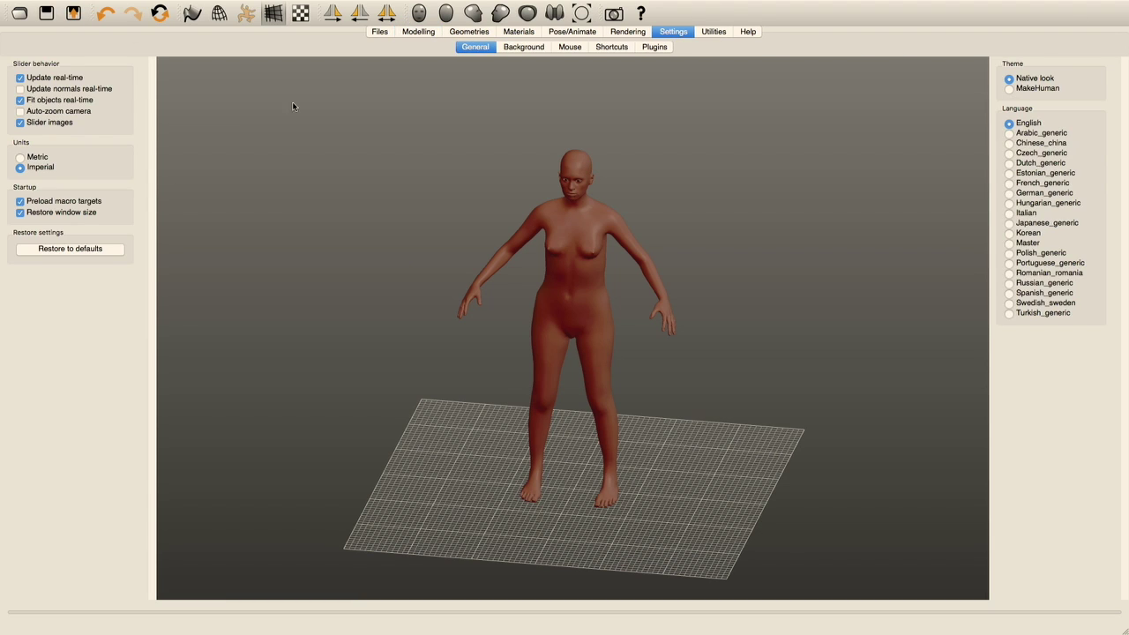
Set Imperial units and prepare a binary STL export TestHuman2 in inches, Feet on ground unchecked.
left_click(22, 168)
left_click(75, 15)
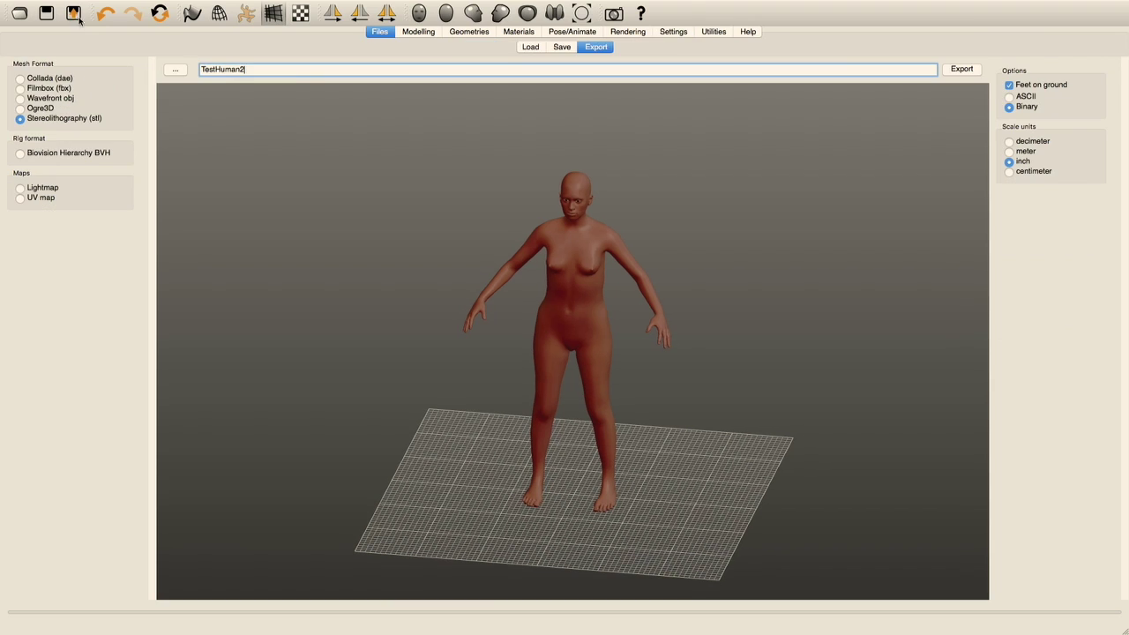
left_click(57, 123)
left_click(1010, 87)
double_click(220, 69)
Export TestHuman2.stl and open a new Finder window.
left_click(960, 69)
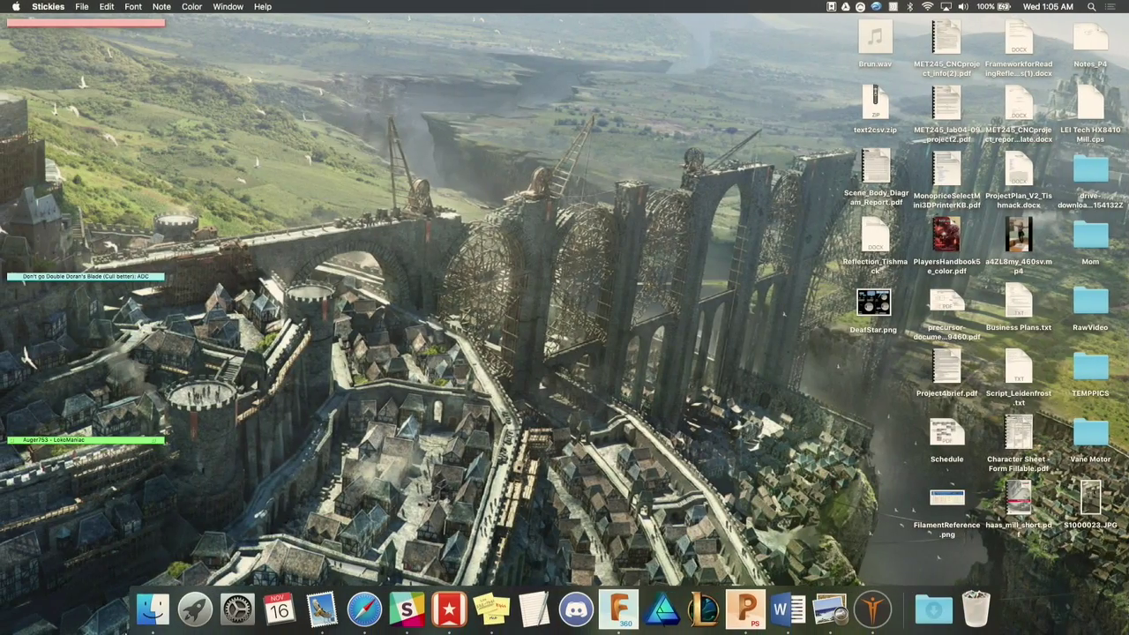
left_click(153, 609)
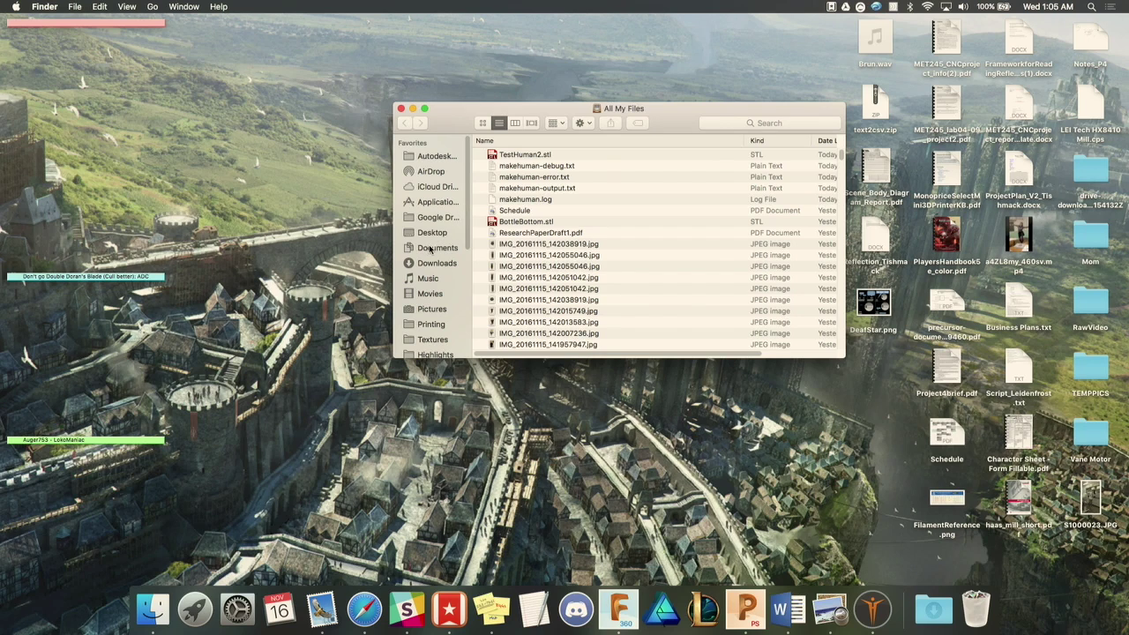
Browse to Documents > MakeHuman > v1 > exports in Finder.
left_click(433, 248)
scroll(541, 236, "down", 2)
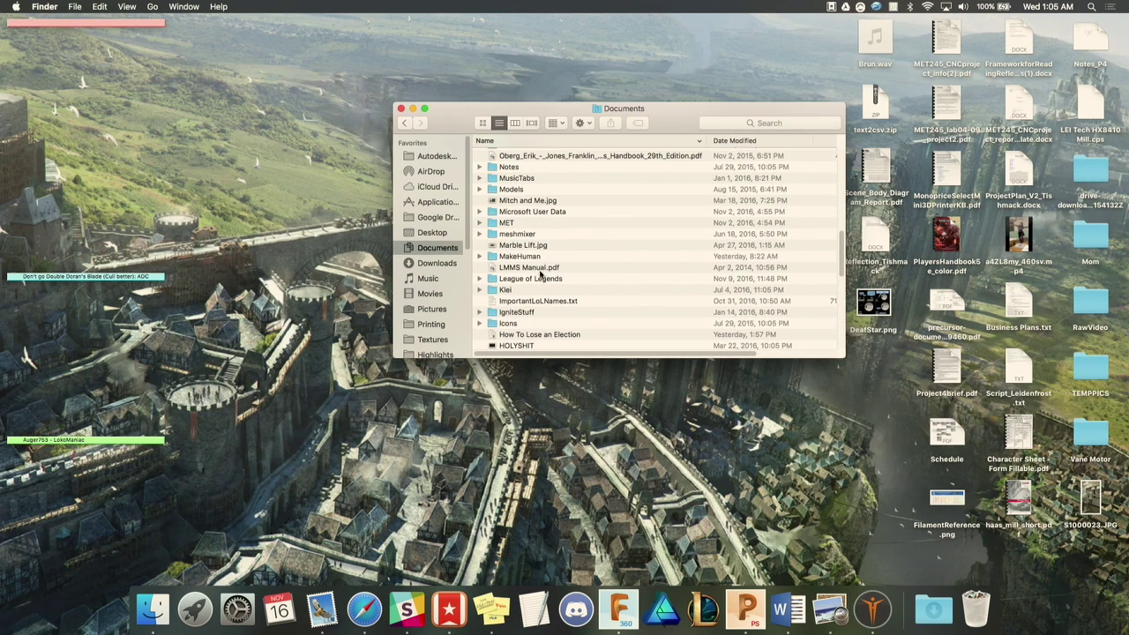
double_click(518, 257)
double_click(501, 157)
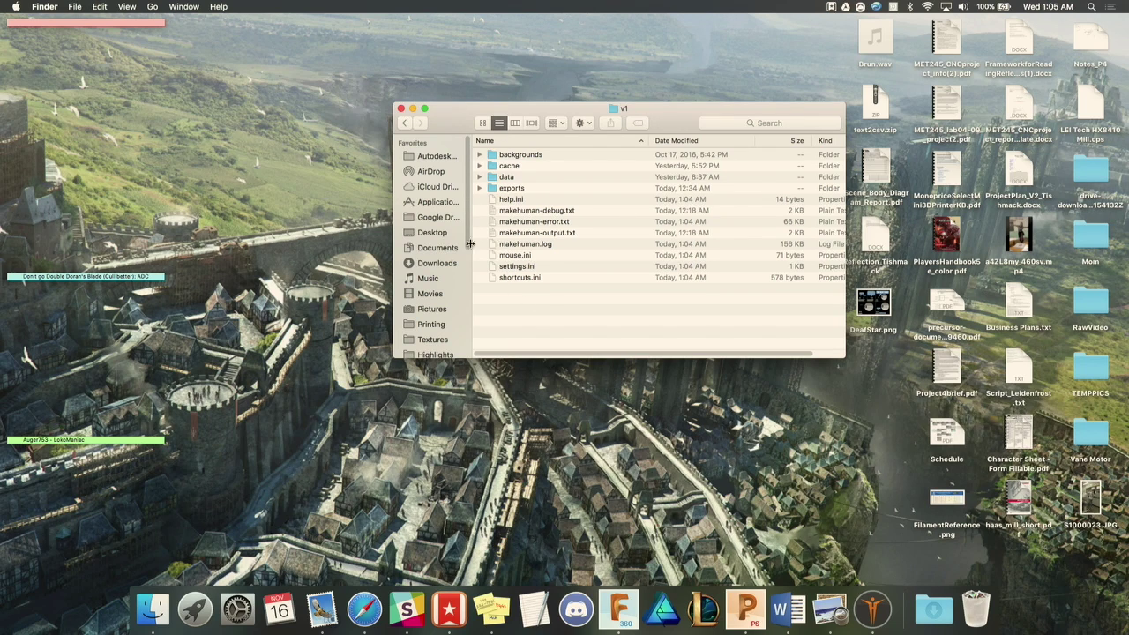
double_click(513, 189)
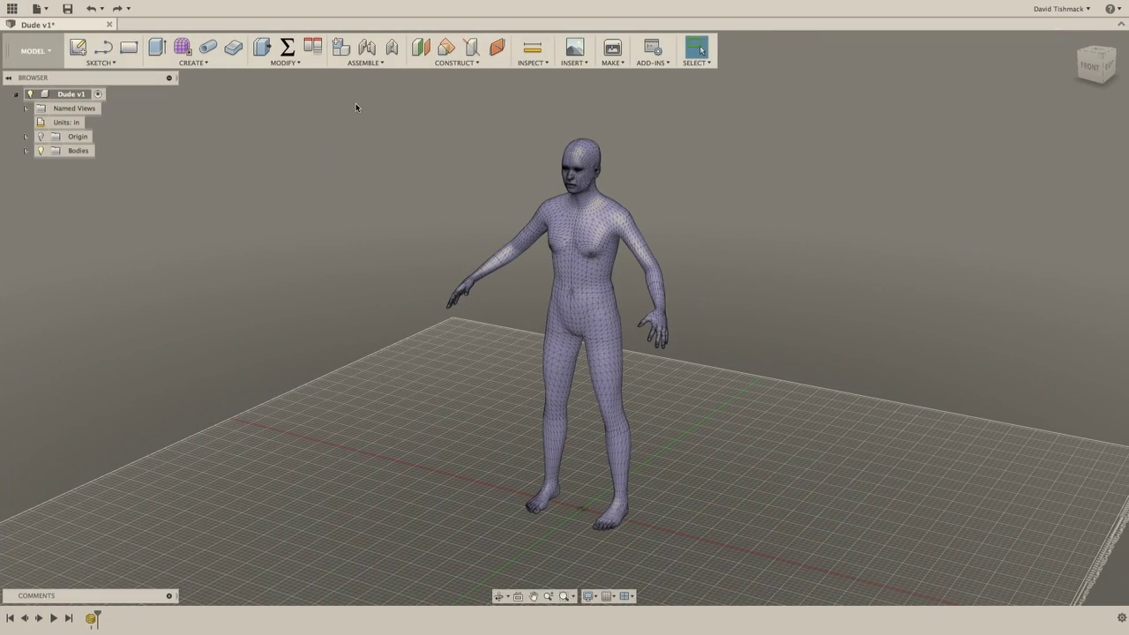
left_click(39, 8)
Start a new blank design in Fusion 360.
left_click(39, 10)
left_click(35, 12)
left_click(44, 25)
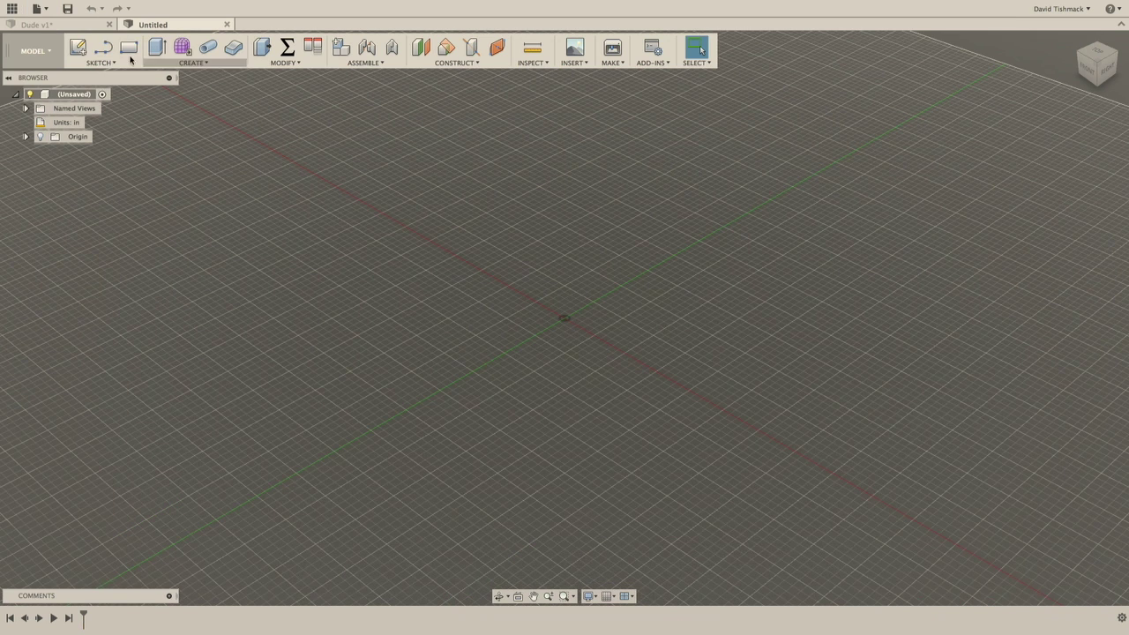
Insert TestHuman2.stl from the exports folder as a mesh.
left_click(574, 61)
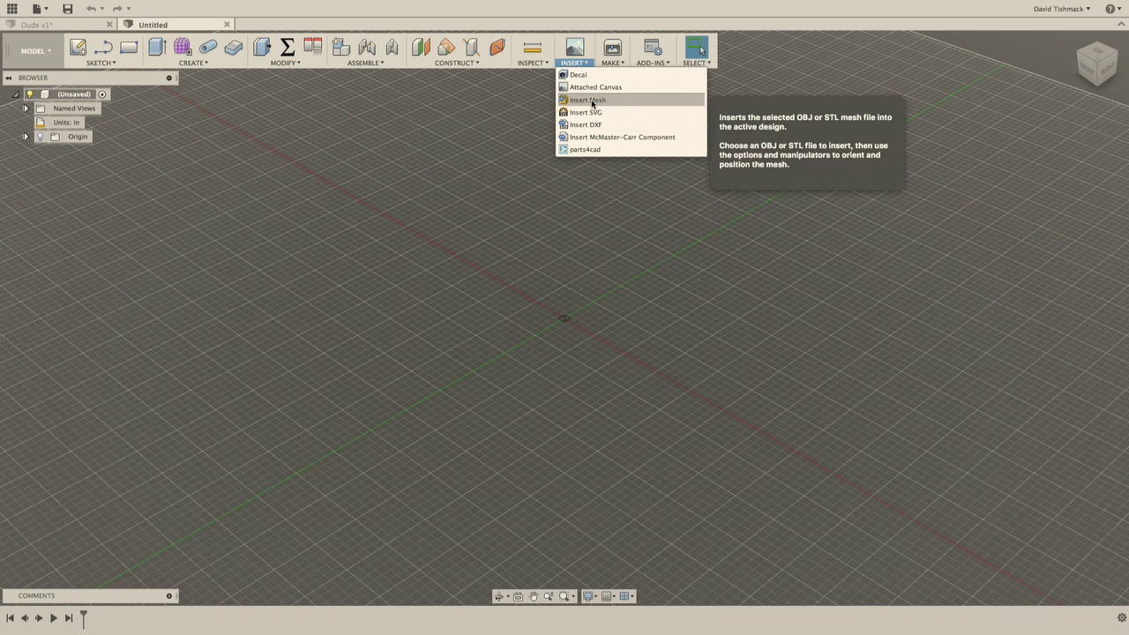
left_click(586, 99)
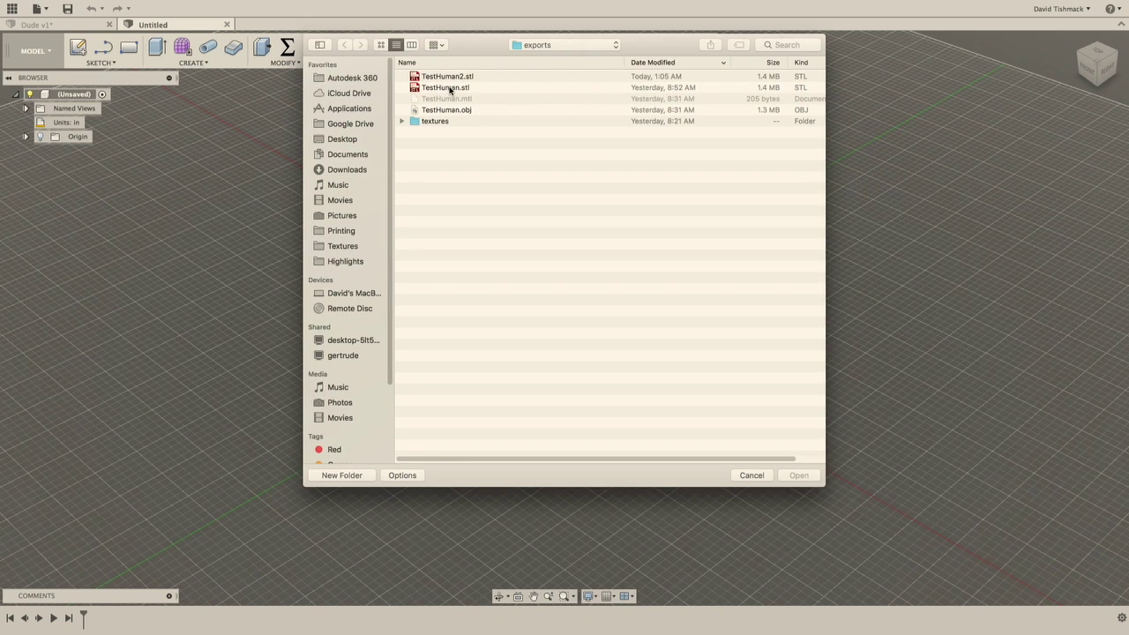
left_click(450, 79)
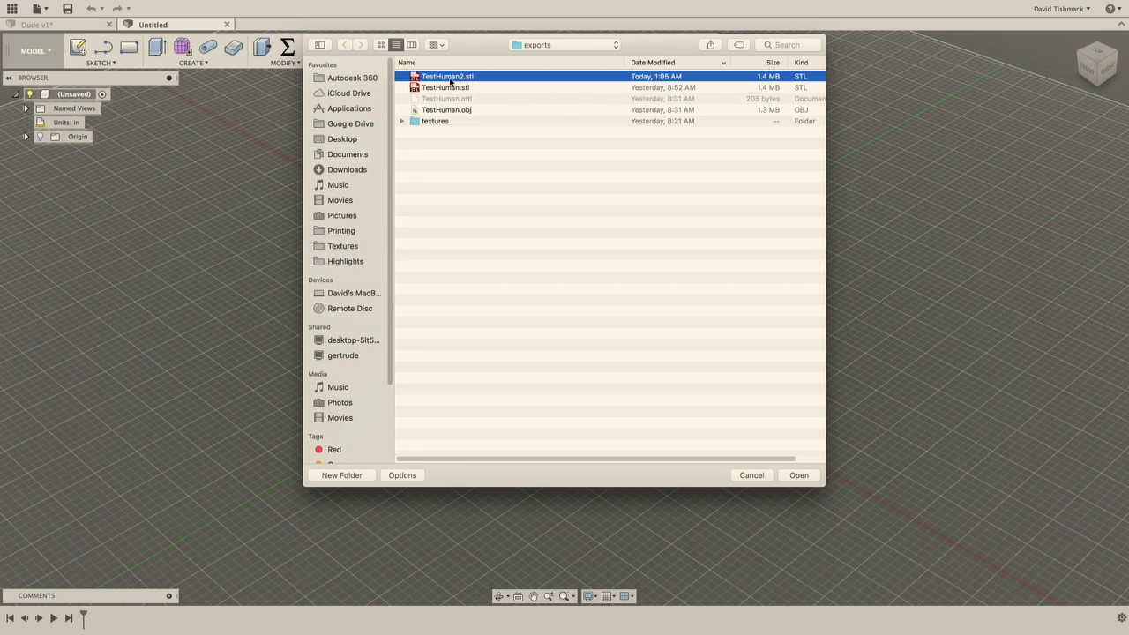
left_click(799, 475)
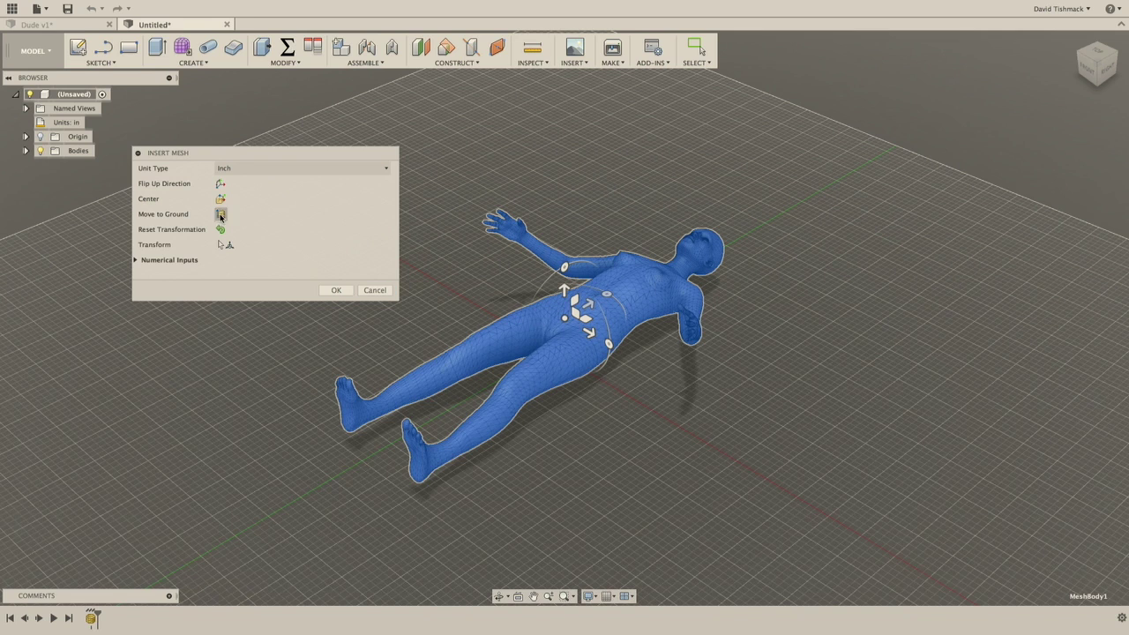
Rotate the mesh 90 deg upright, move it to the ground, and confirm the insert.
left_click(564, 266)
left_click_drag(553, 276, 521, 344)
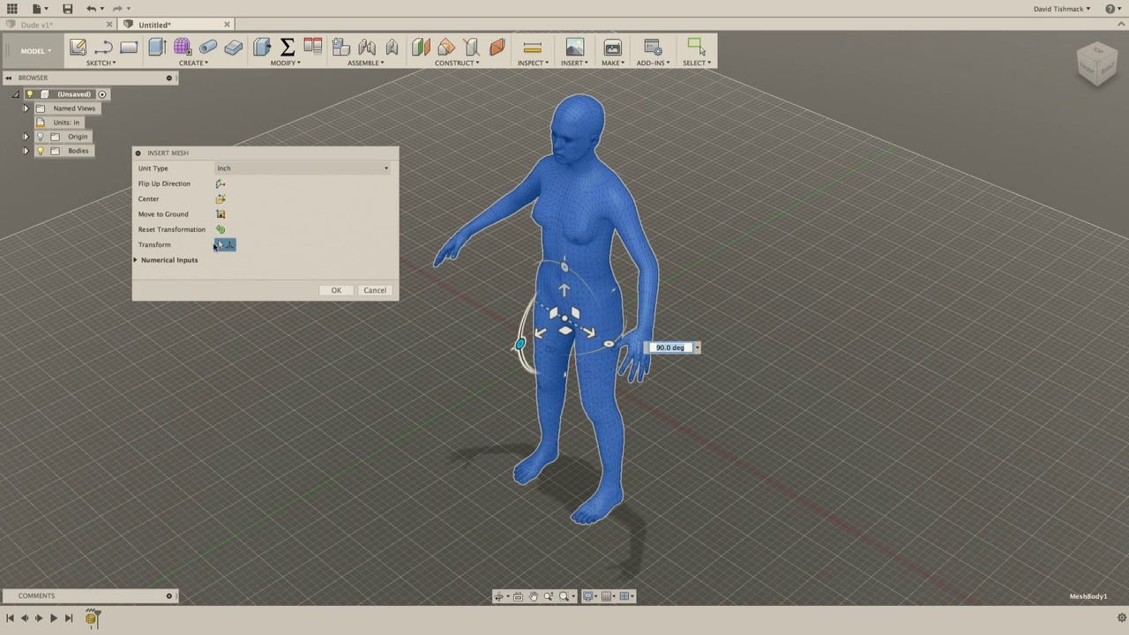
left_click(222, 214)
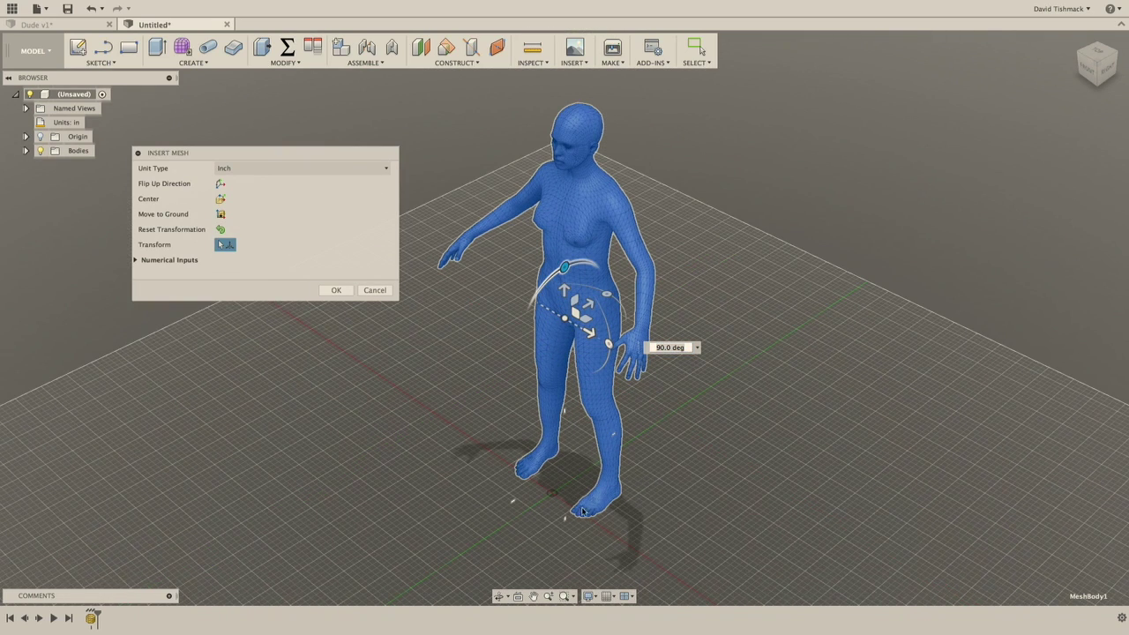
middle_click_drag(484, 460, 494, 419, "shift")
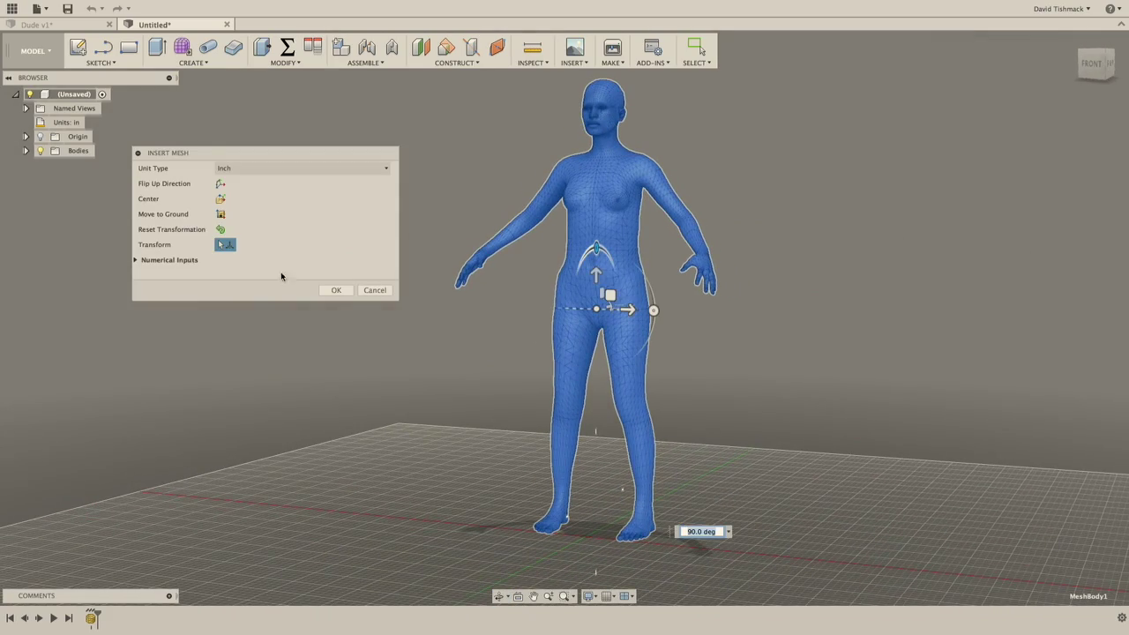
left_click(333, 290)
middle_click_drag(471, 332, 618, 335, "shift")
middle_click_drag(679, 361, 757, 359, "shift")
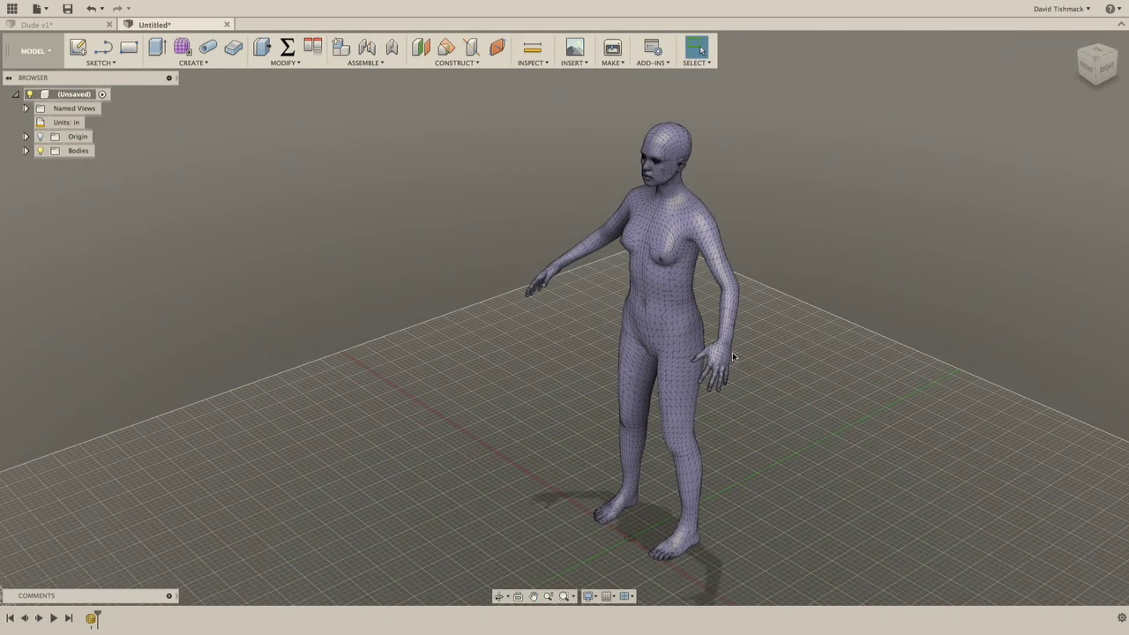
Enter the Sculpt workspace and choose CREATE > Plane for a 2-Point New Body.
mouse_move(790, 353)
middle_mouse_down("shift")
mouse_move(640, 342)
mouse_move(472, 272)
middle_mouse_up("shift")
left_click(182, 46)
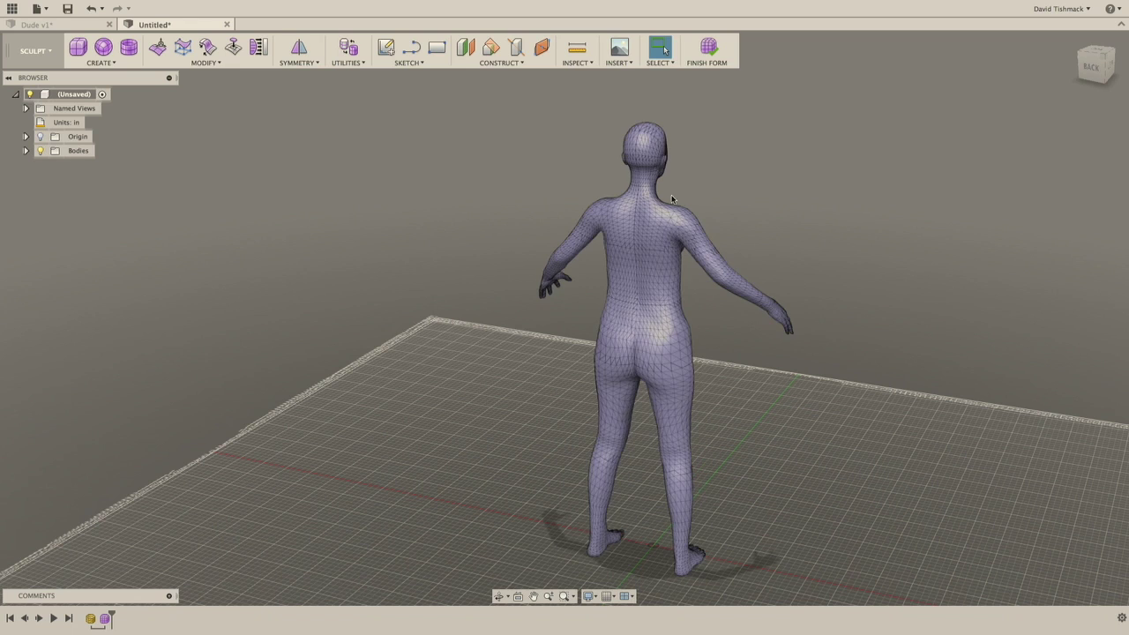
left_click(105, 63)
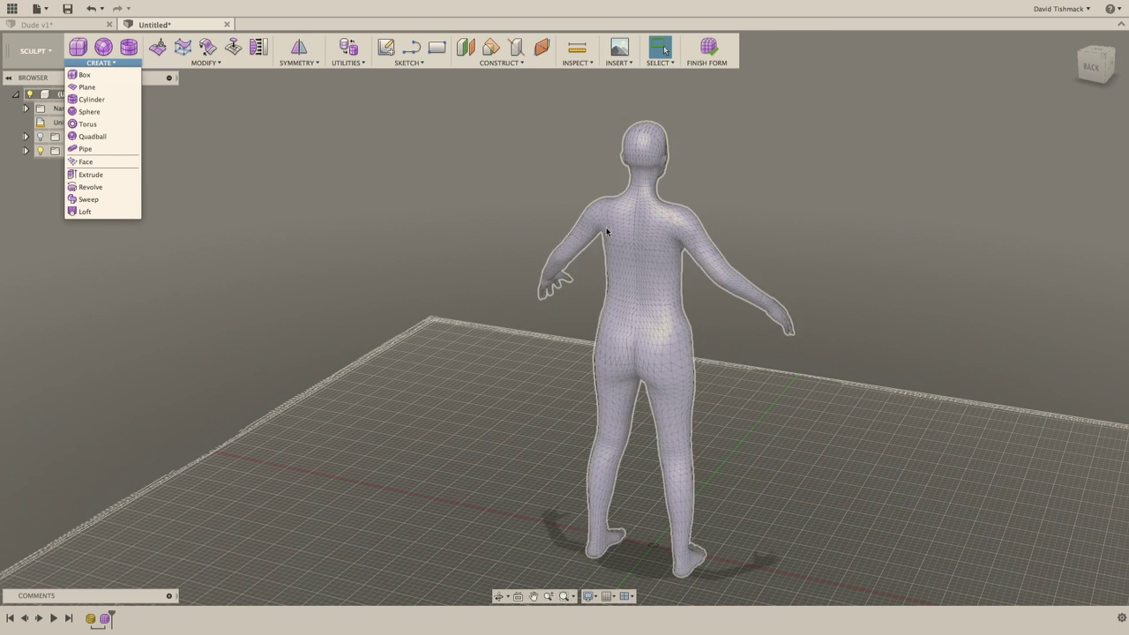
mouse_move(258, 49)
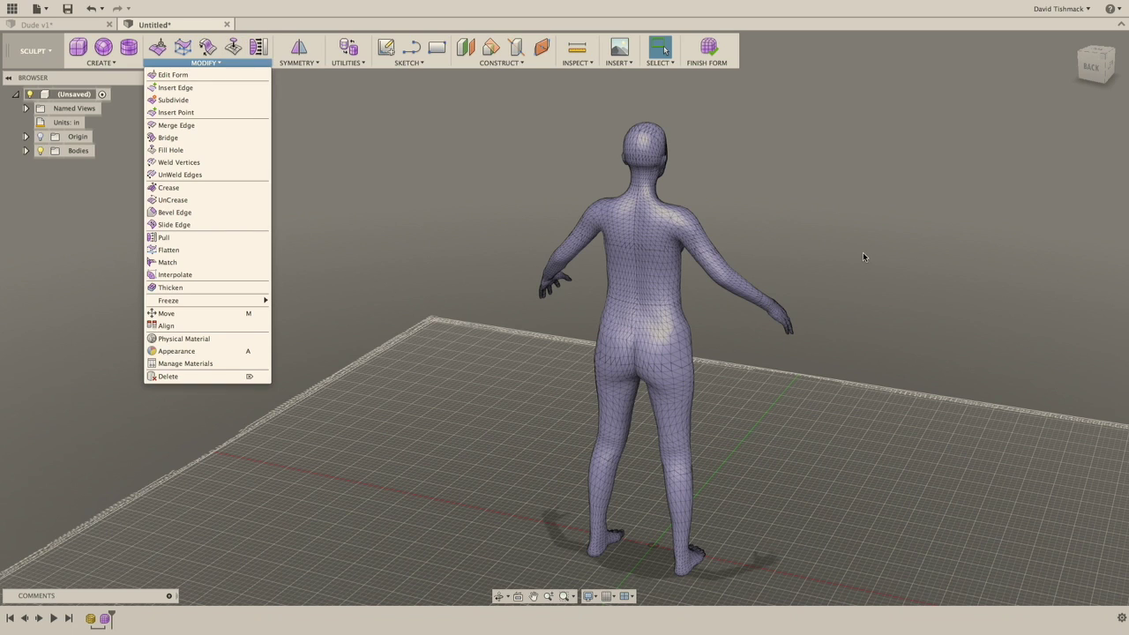
mouse_move(80, 66)
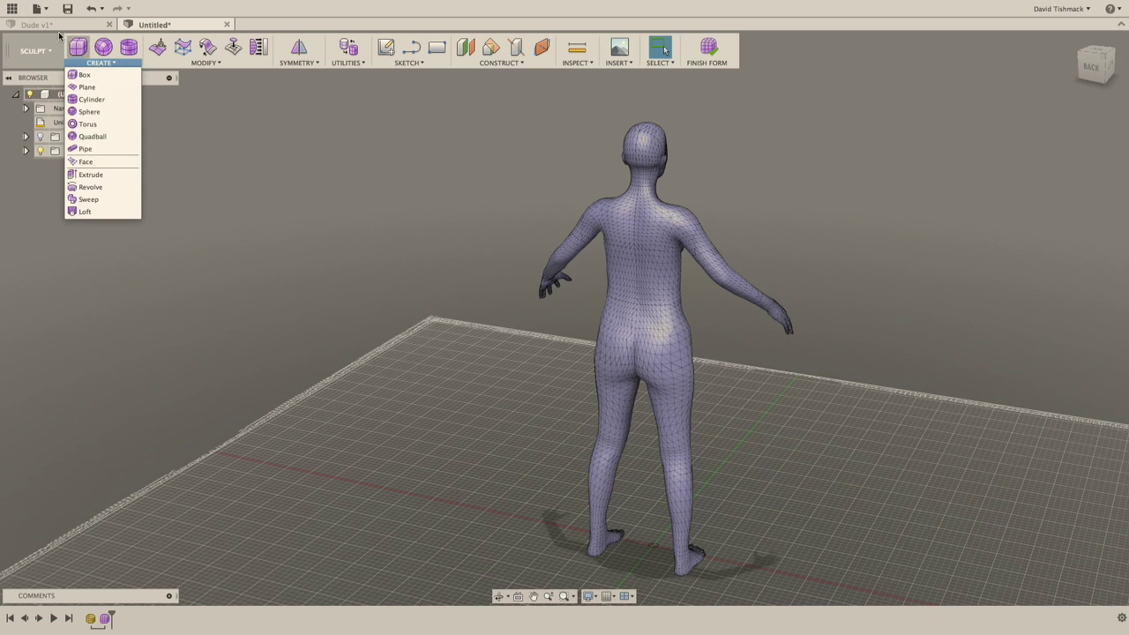
left_click(86, 87)
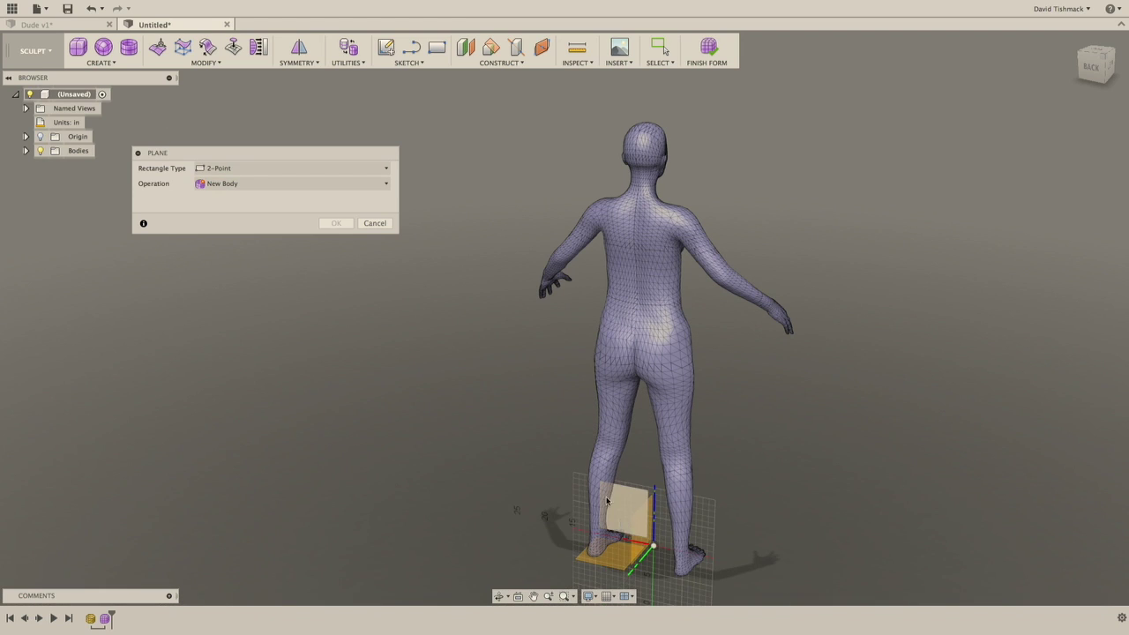
Cancel the Plane and add a construction plane offset 9.00 in from the XZ plane.
left_click(374, 223)
left_click_drag(856, 265, 798, 245)
key("Escape")
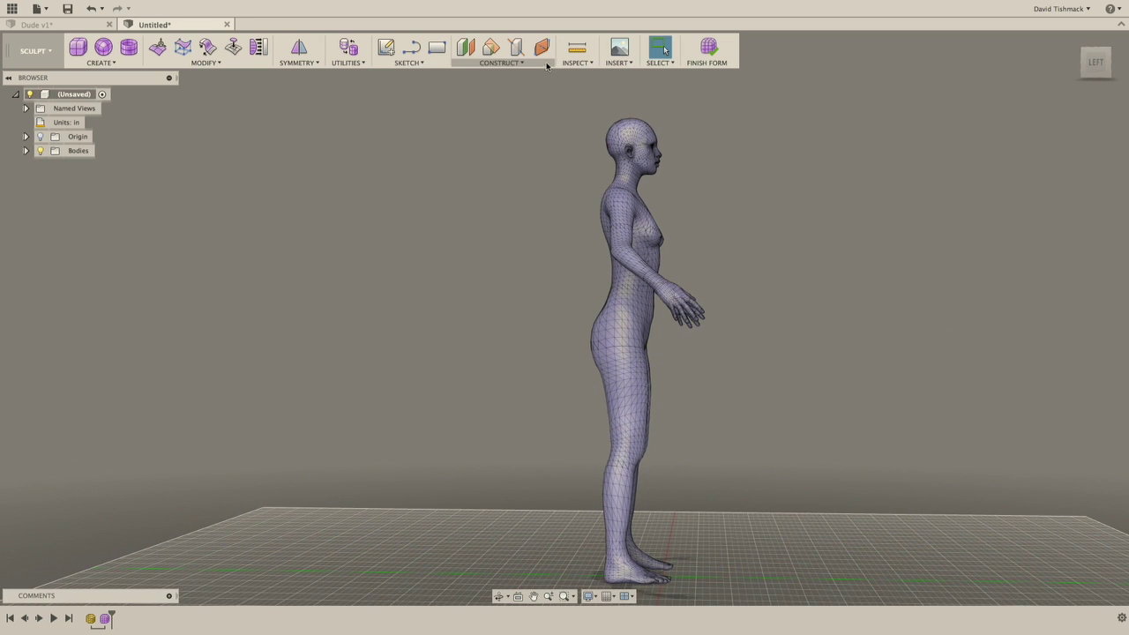
left_click(466, 50)
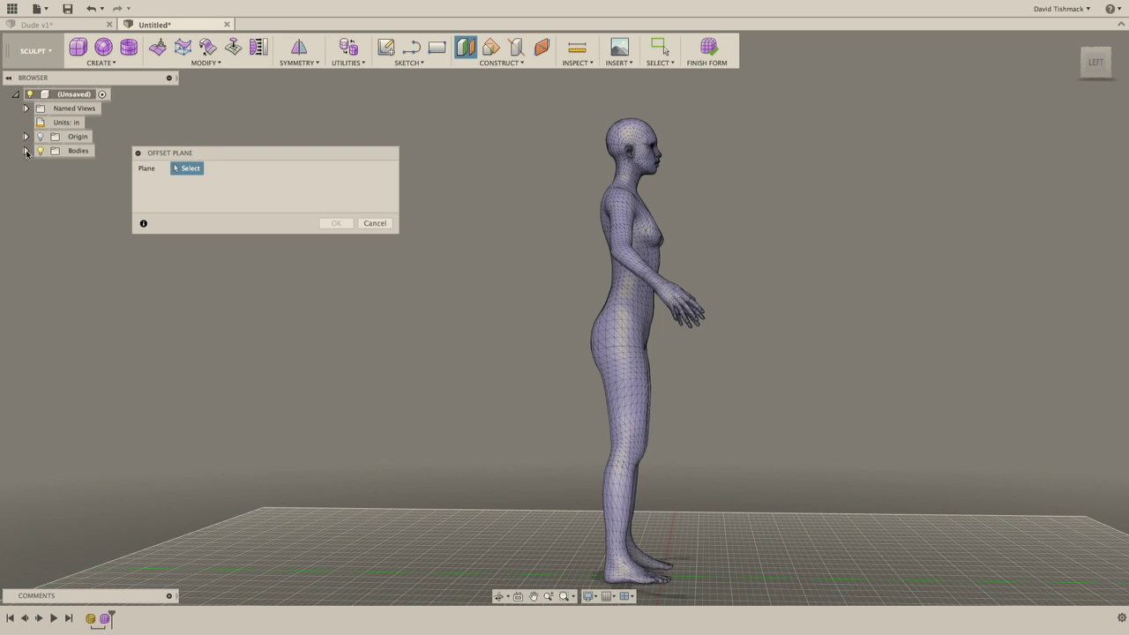
middle_click_drag(573, 520, 635, 520, "shift")
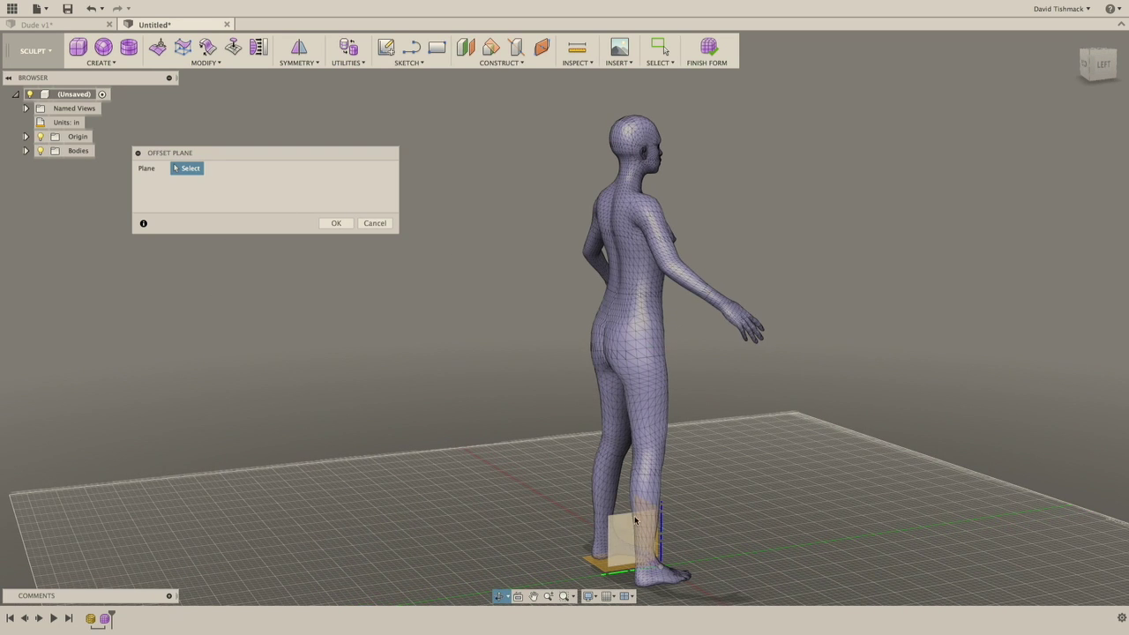
left_click(635, 520)
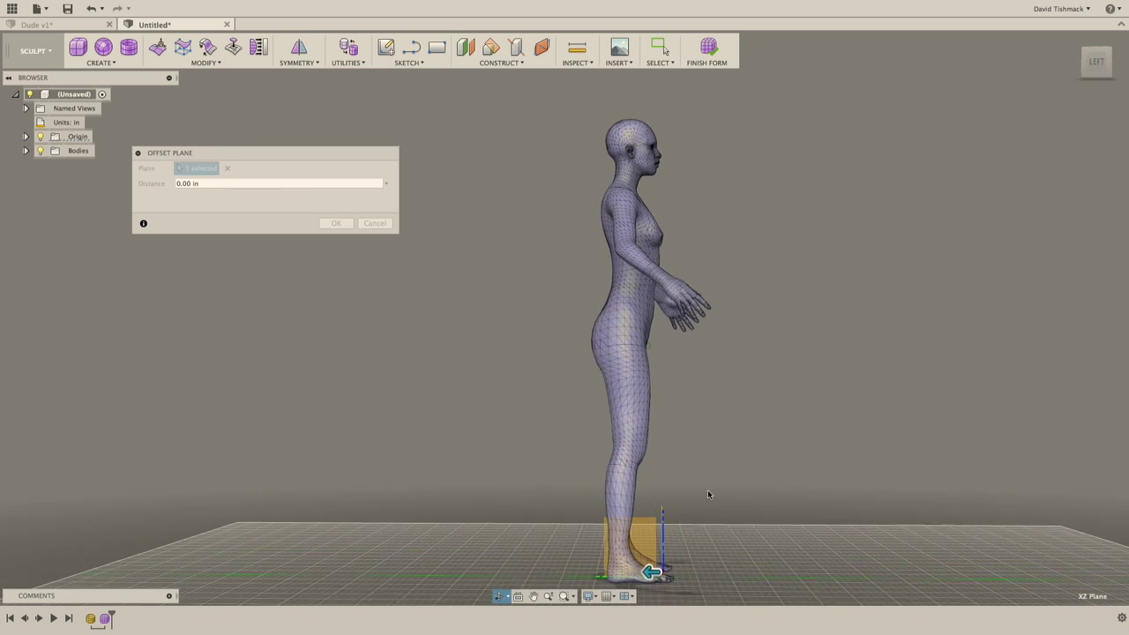
left_click_drag(652, 563, 603, 578)
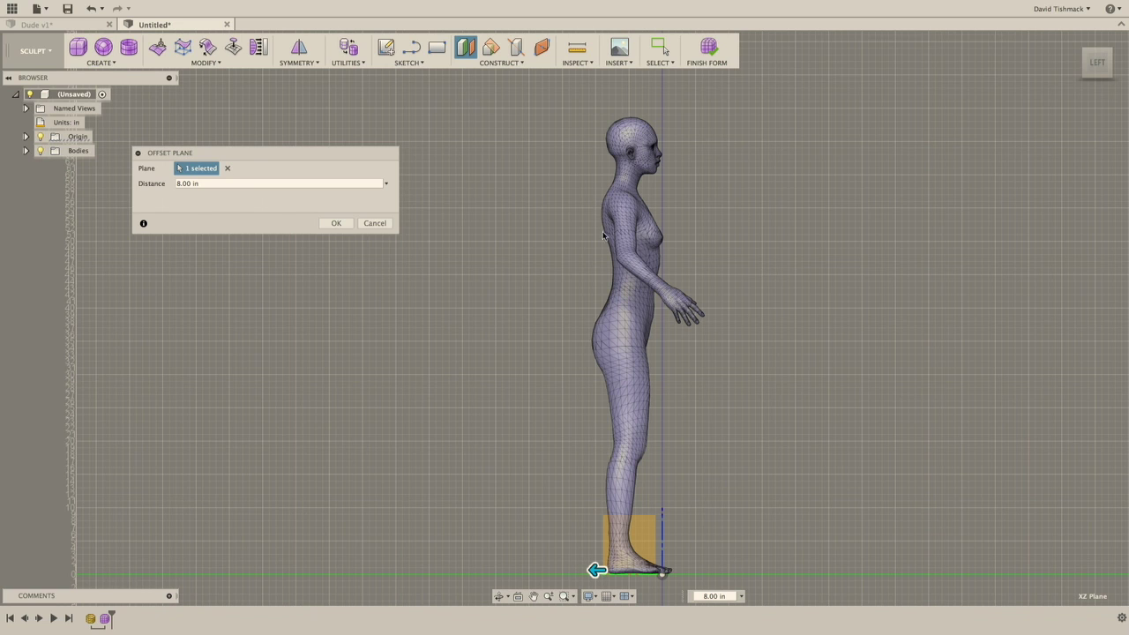
left_click_drag(596, 569, 589, 569)
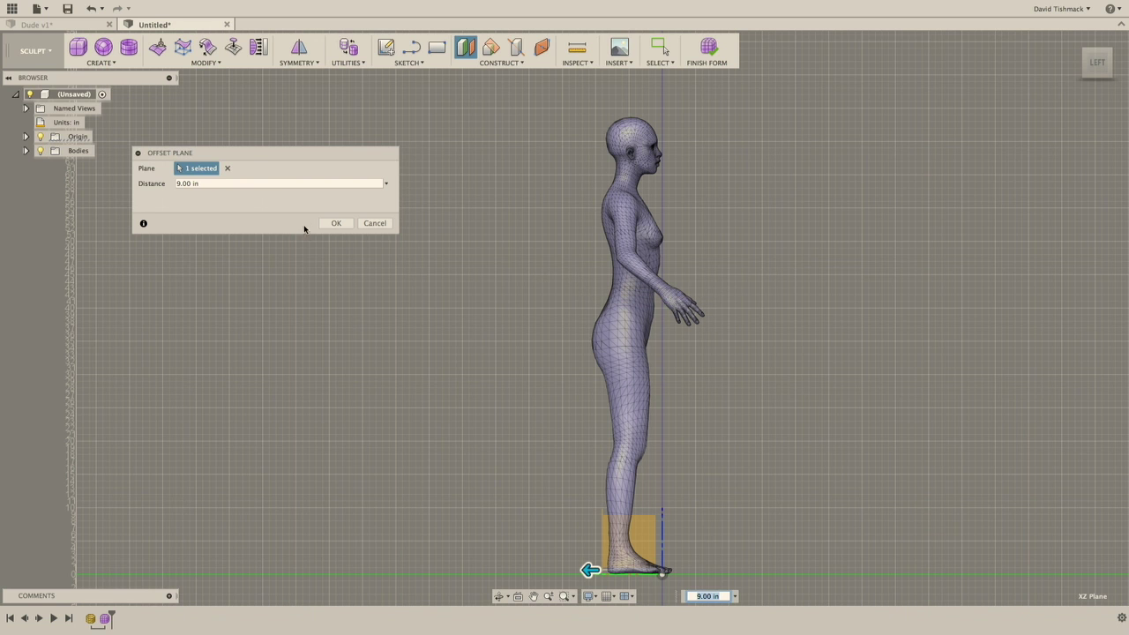
left_click(335, 223)
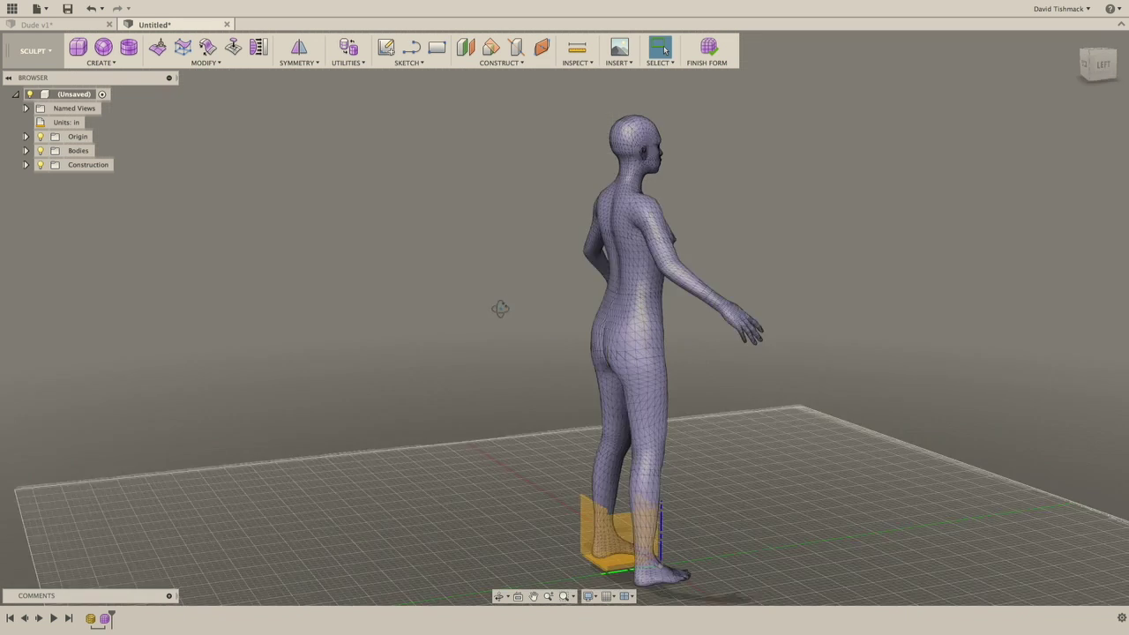
Start a new T-spline plane from CREATE > Plane.
left_click(101, 62)
left_click(97, 96)
middle_click_drag(630, 529, 588, 533, "shift")
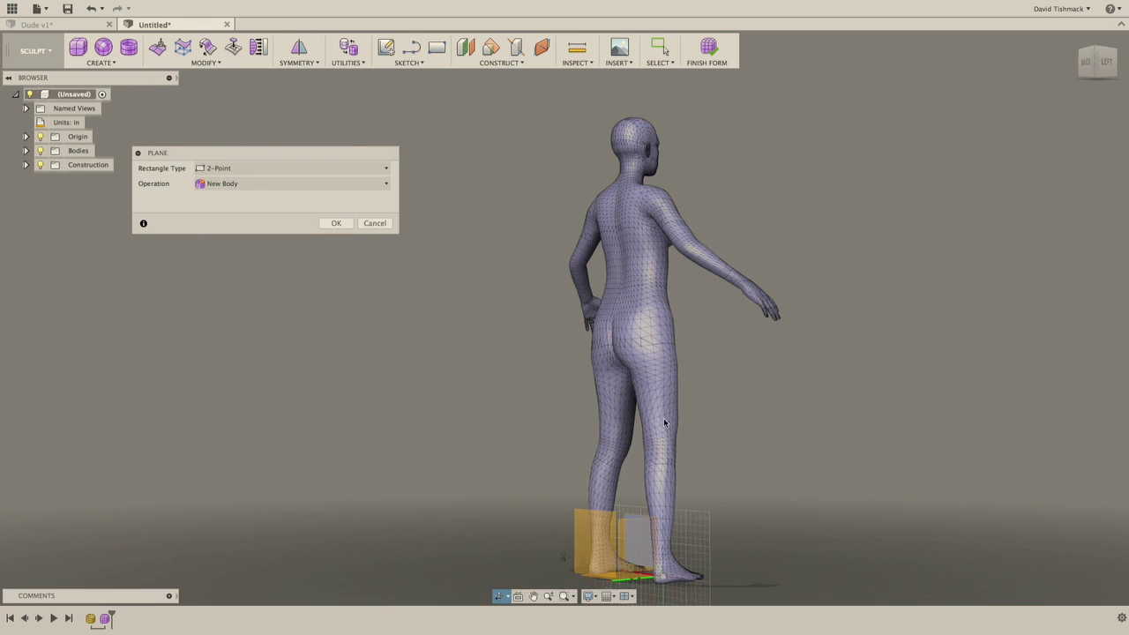
Try a centre-rectangle T-spline plane on the offset plane at the figure's back, then abandon it.
left_click(605, 256)
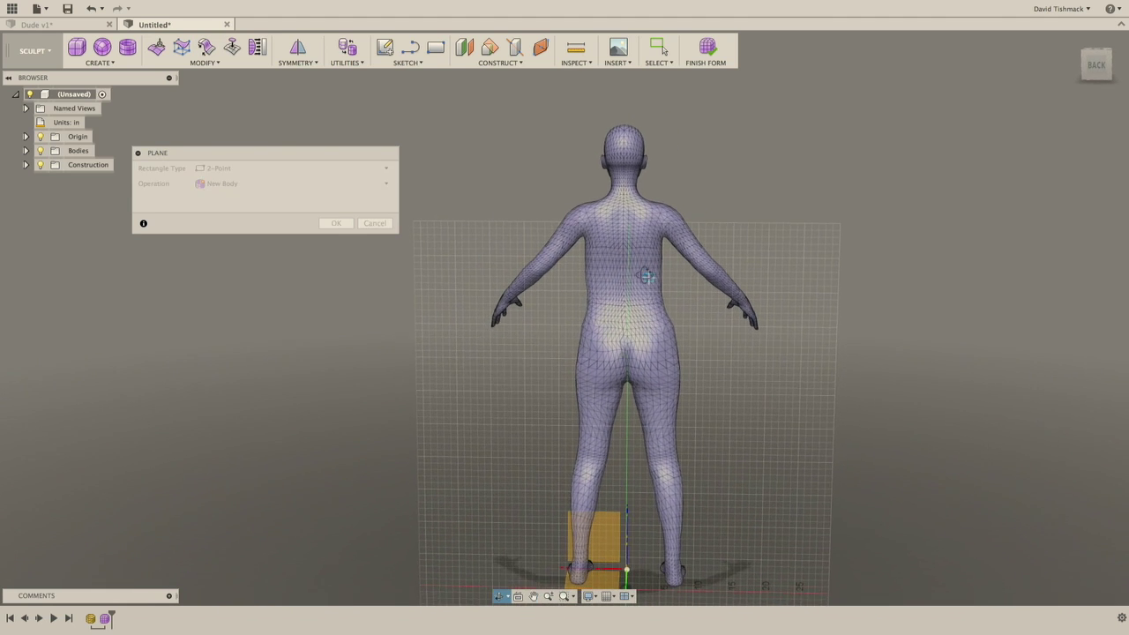
left_click(238, 167)
left_click(236, 183)
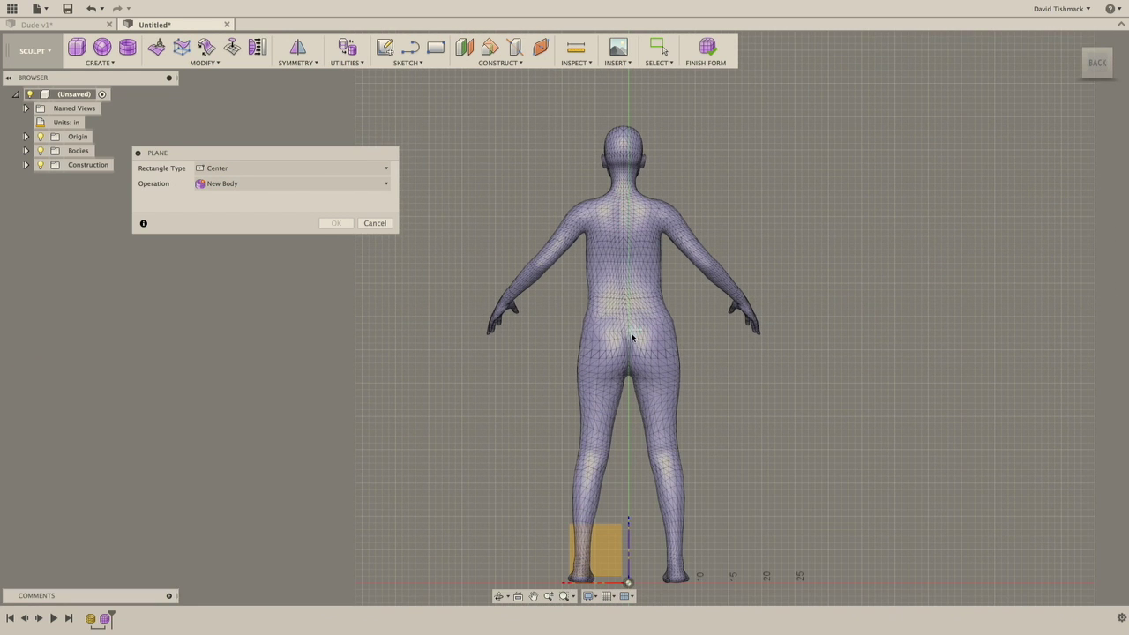
left_click(624, 264)
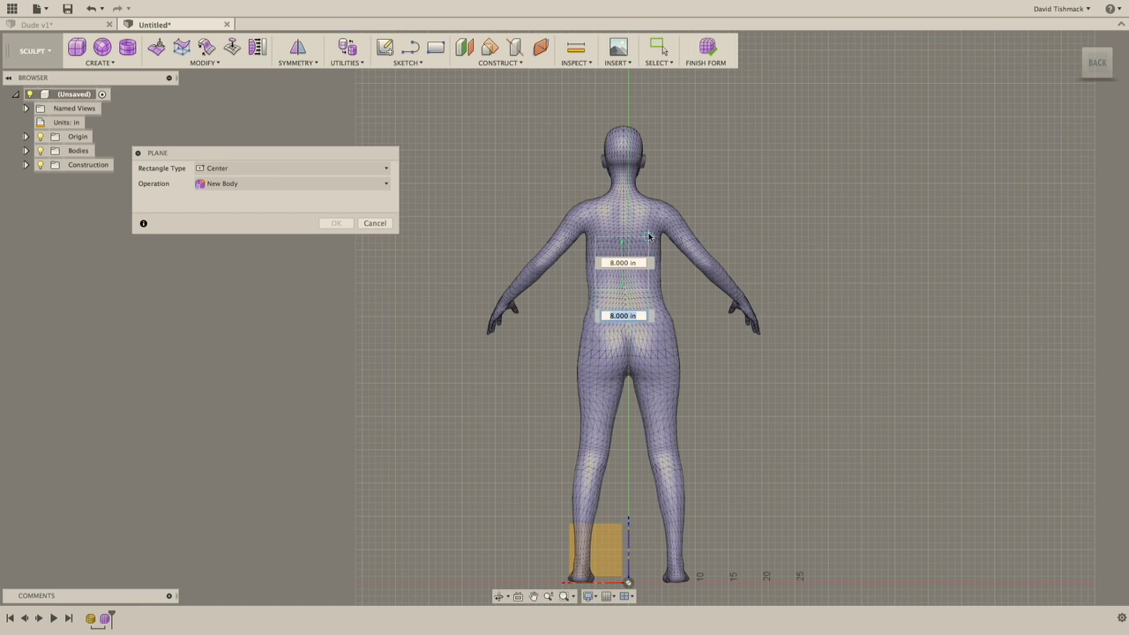
key("Escape")
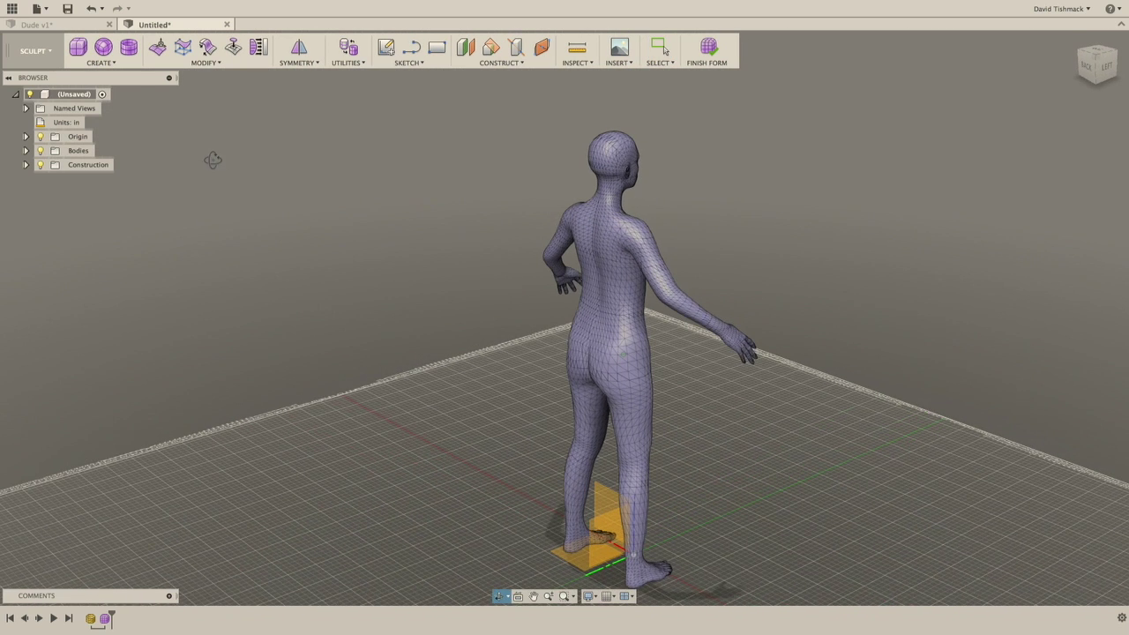
Restart the T-spline plane, expand Construction to list Plane1, cancel, and show Plane1.
left_click(127, 63)
left_click(86, 86)
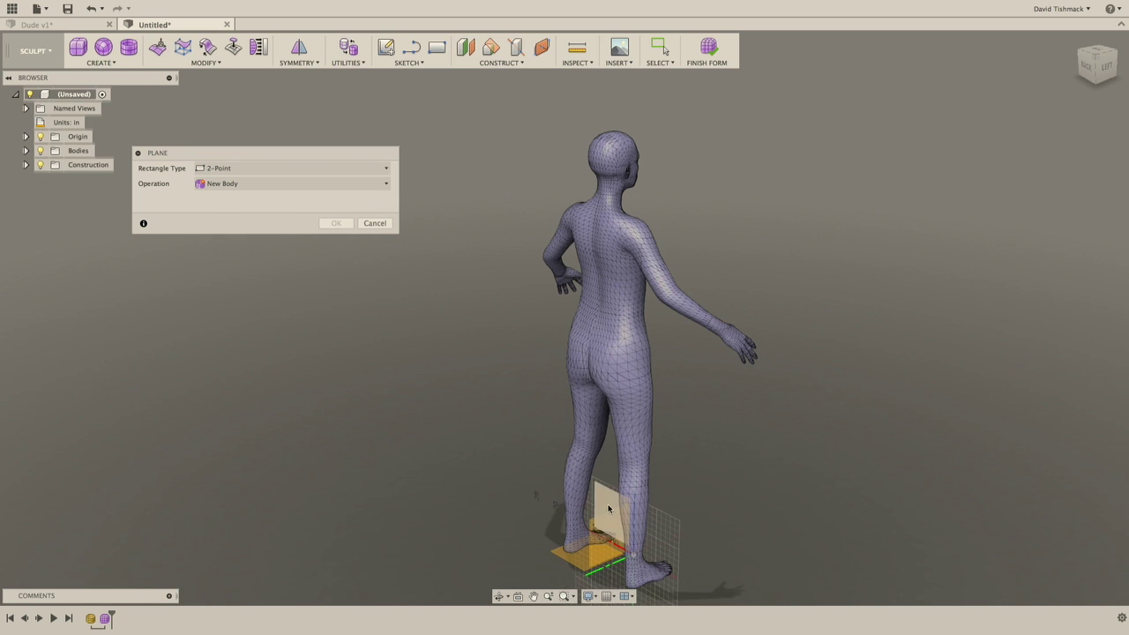
left_click(25, 165)
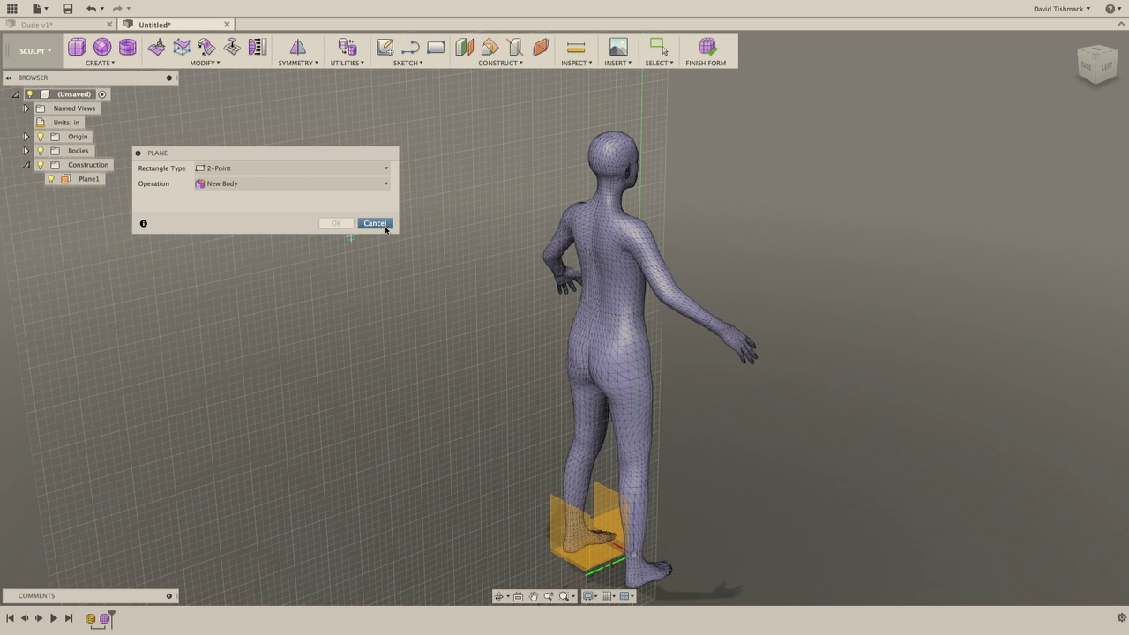
left_click(384, 227)
left_click(50, 179)
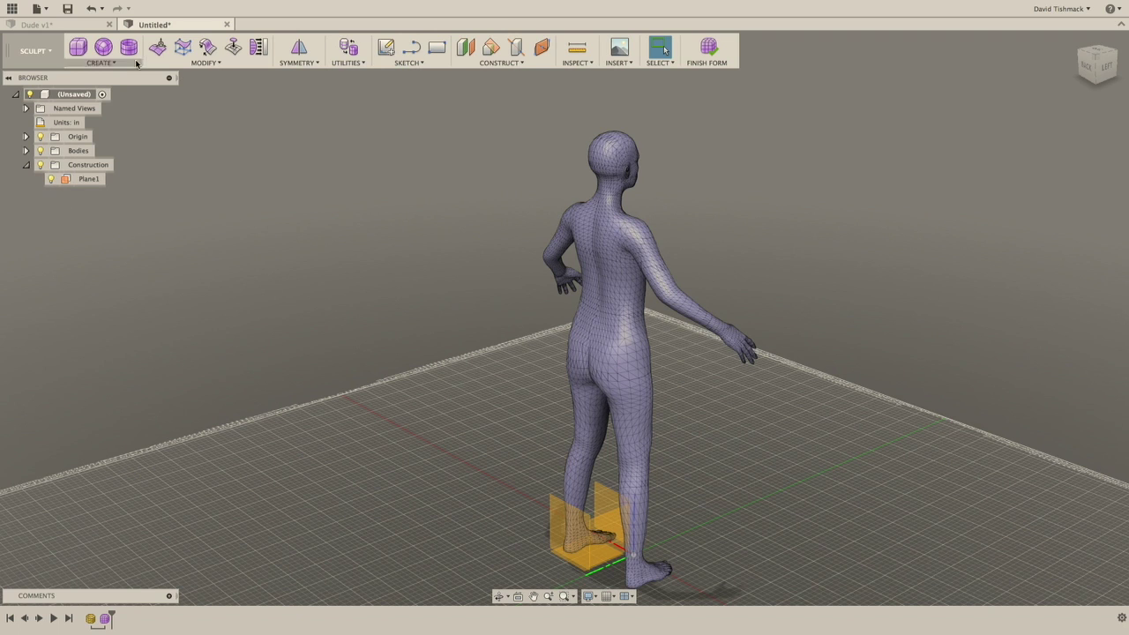
Draw a two-point T-spline plane on Plane1 across the figure's upper back.
left_click(99, 62)
left_click(88, 87)
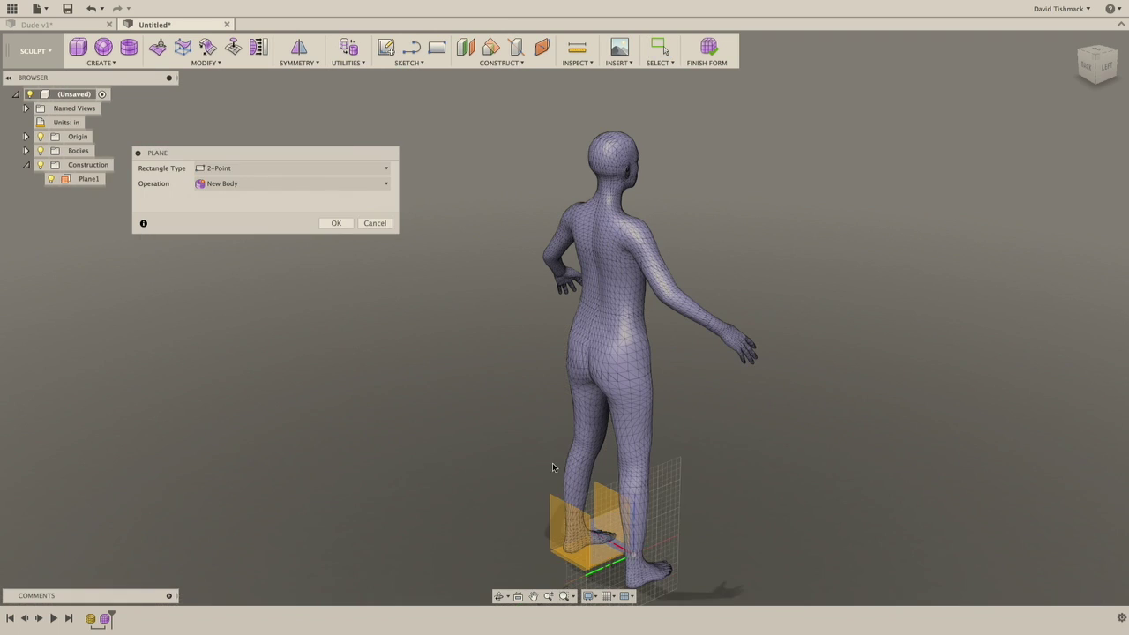
left_click(567, 538)
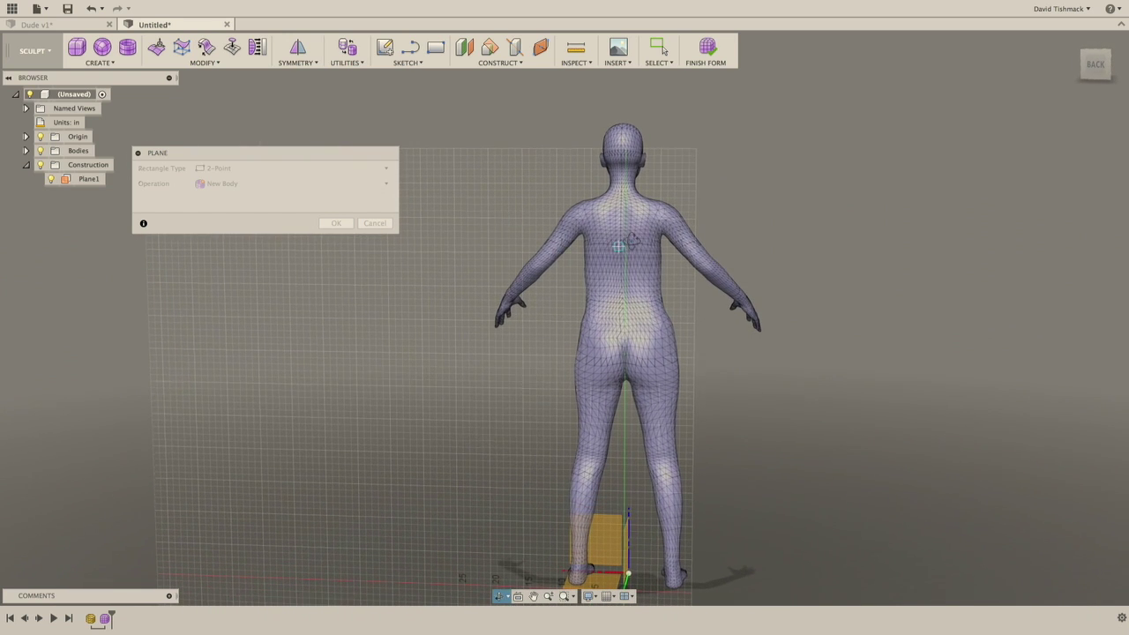
left_click(571, 218)
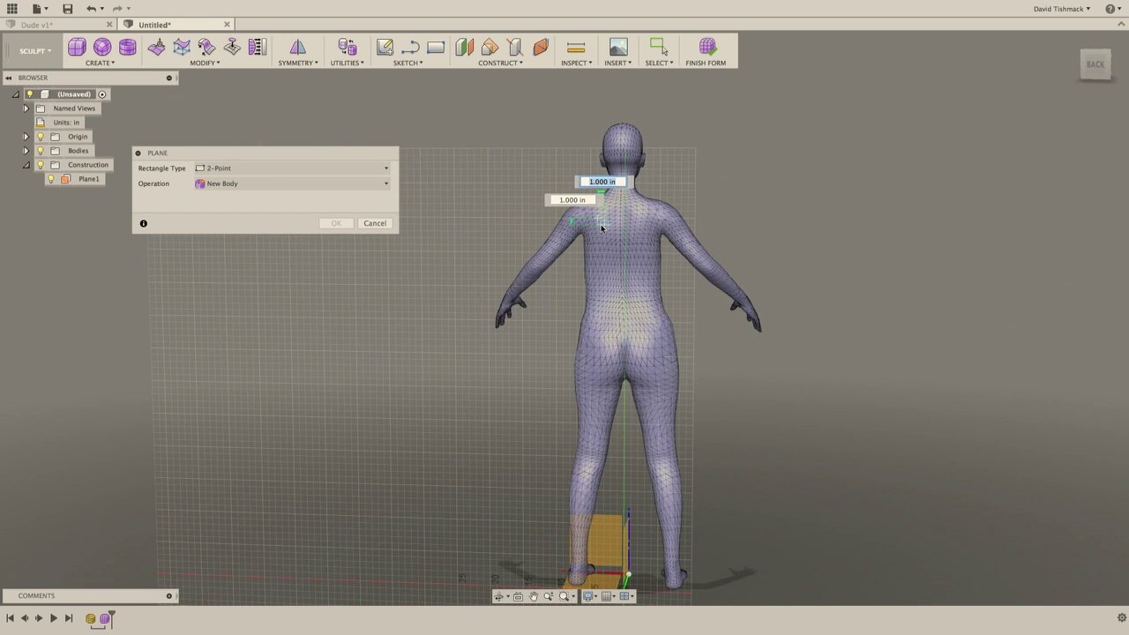
left_click(649, 335)
Set the plane to length -7.5 in, width 16.00 in, 8 by 8 faces, and confirm.
left_click(235, 168)
left_click_drag(219, 168, 195, 167)
type("-7.5")
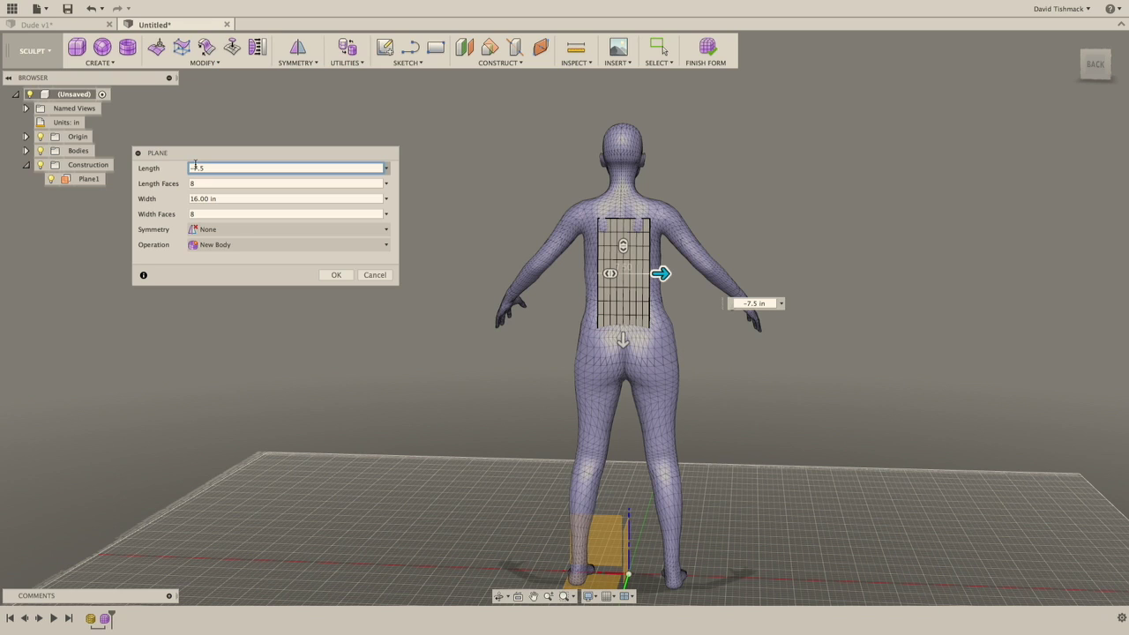
left_click(207, 184)
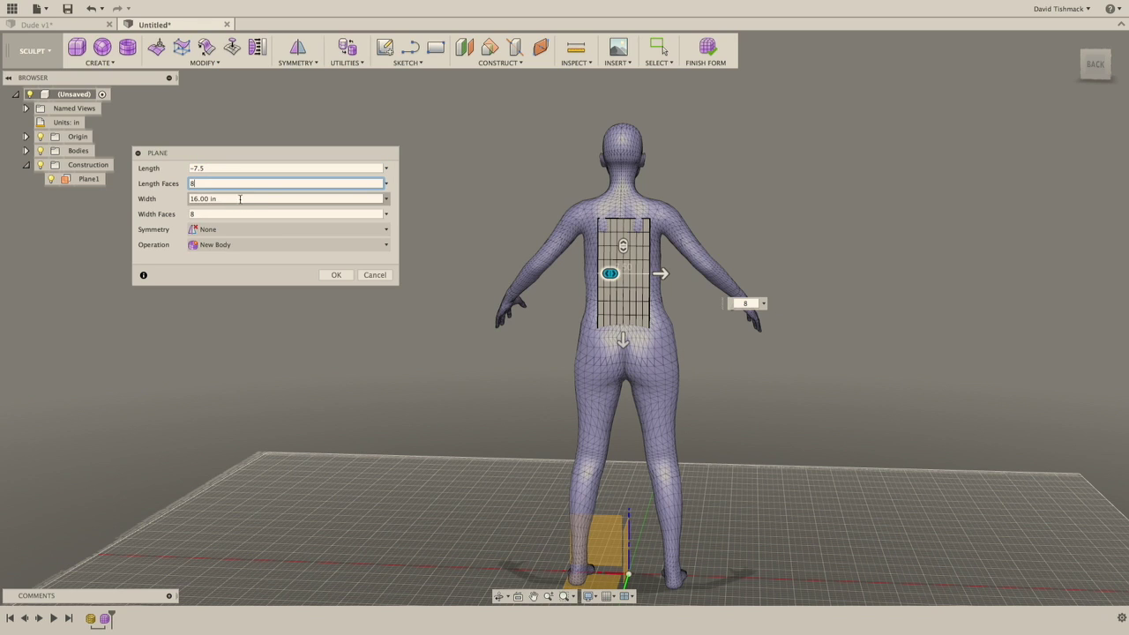
left_click(226, 199)
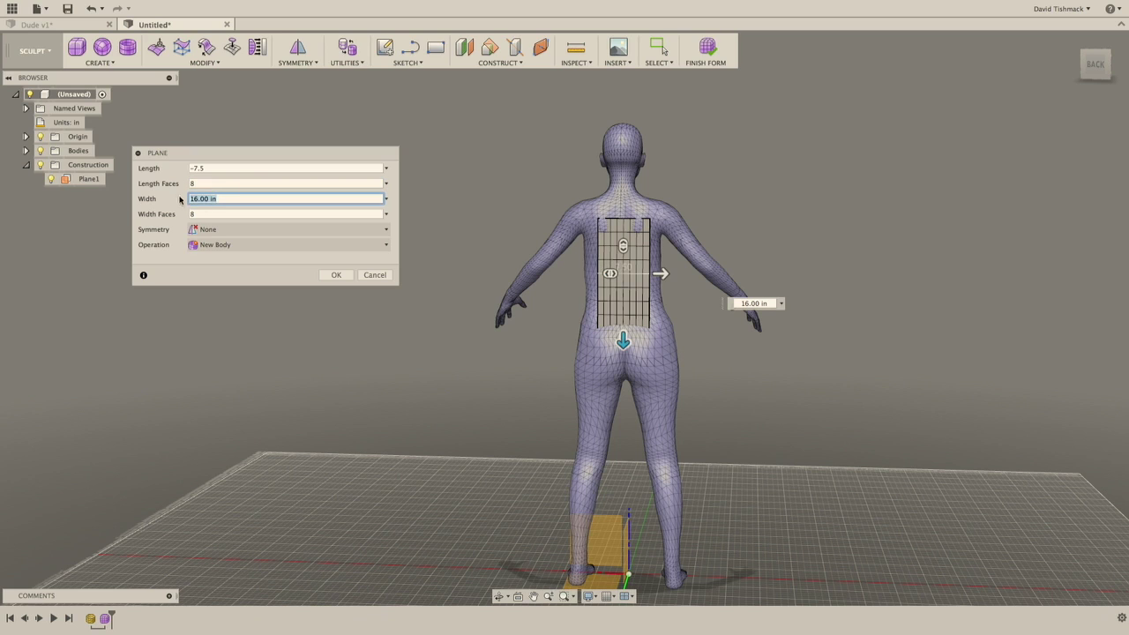
left_click(208, 213)
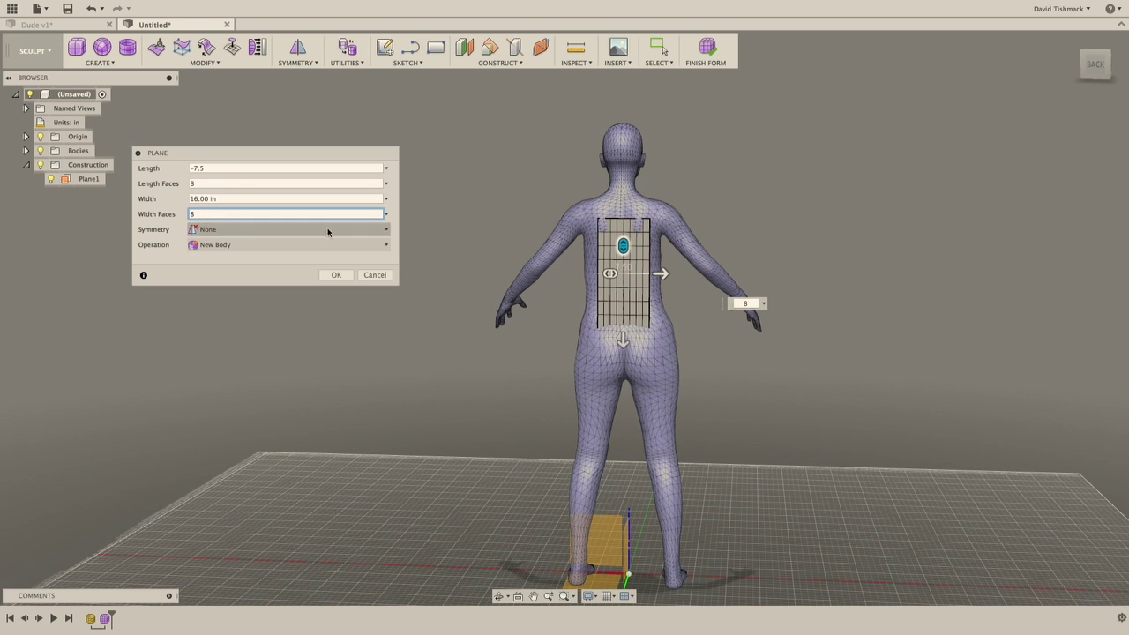
left_click(336, 275)
middle_click_drag(782, 382, 618, 370, "shift")
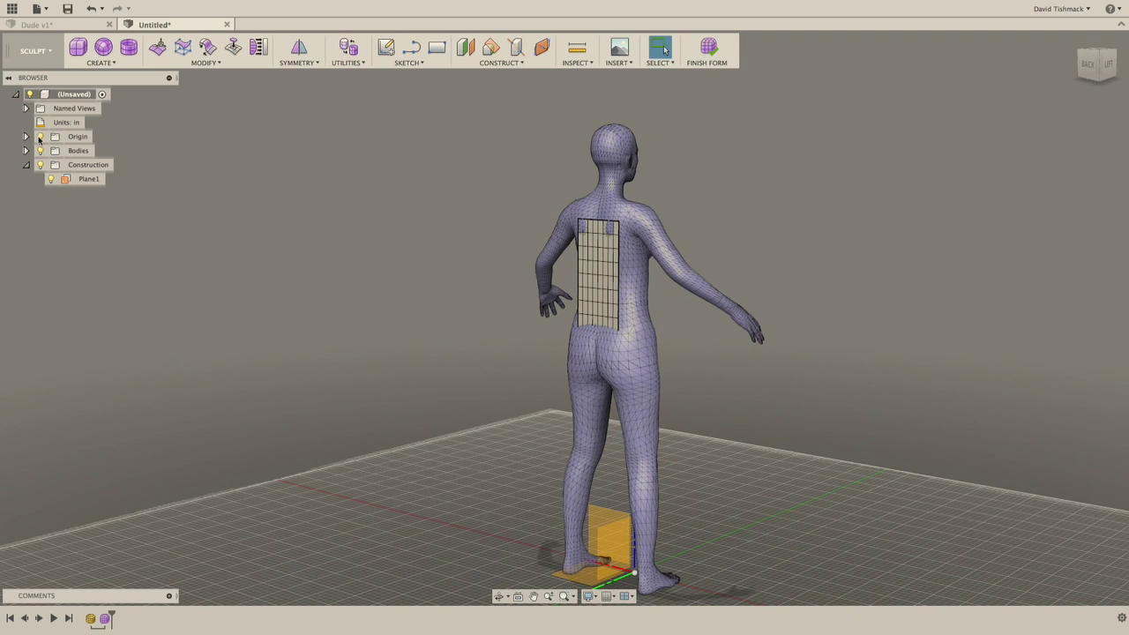
Hide the origin and Plane1, collapse the Construction folder, and orbit to a back-left view.
left_click(39, 136)
left_click(50, 179)
left_click(26, 165)
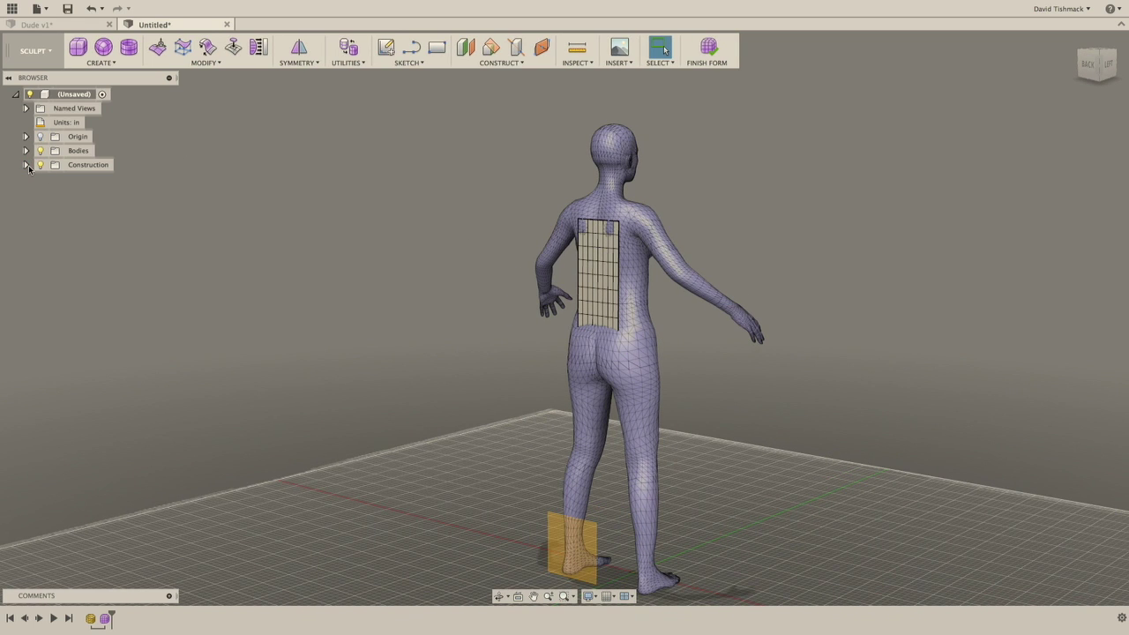
left_click(25, 165)
left_click(50, 179)
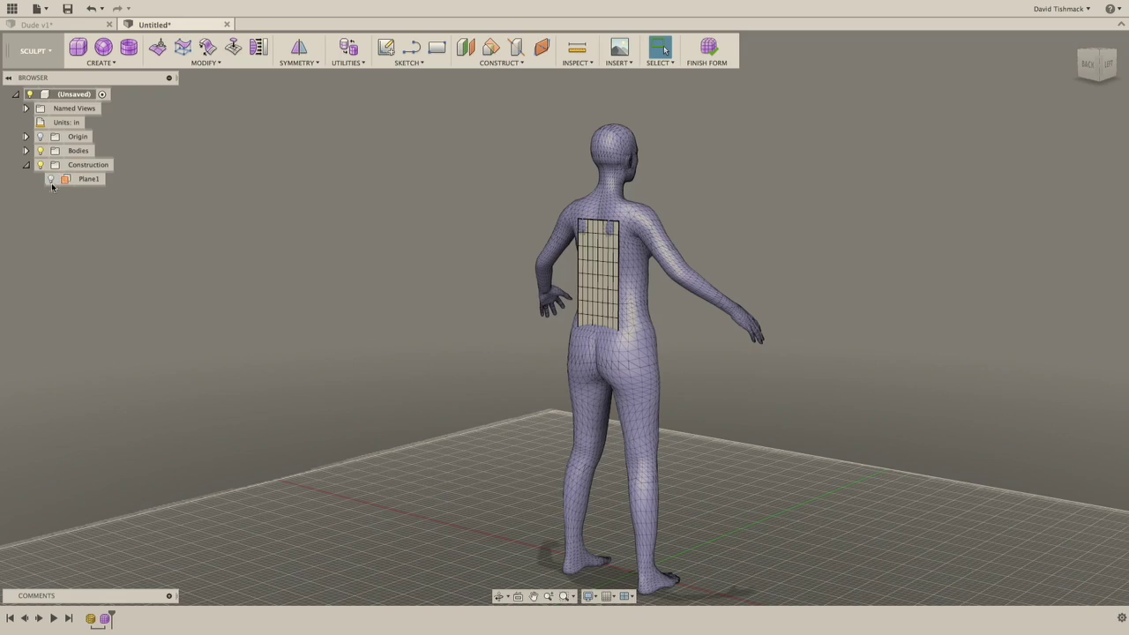
left_click(26, 165)
middle_click_drag(285, 283, 241, 285, "shift")
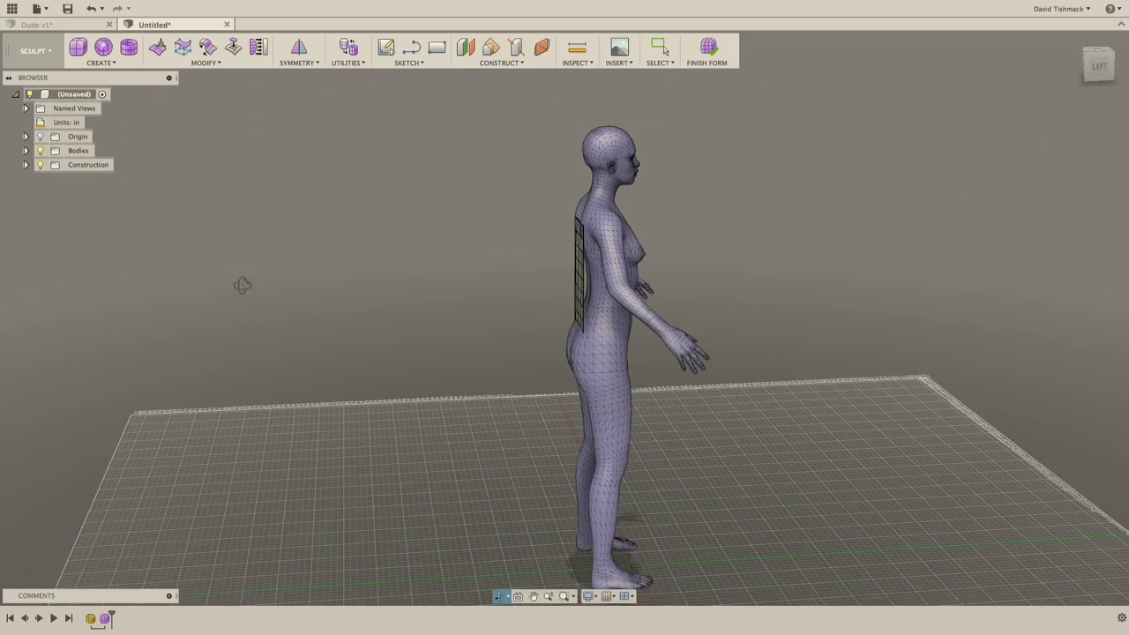
middle_click_drag(524, 320, 582, 345, "shift")
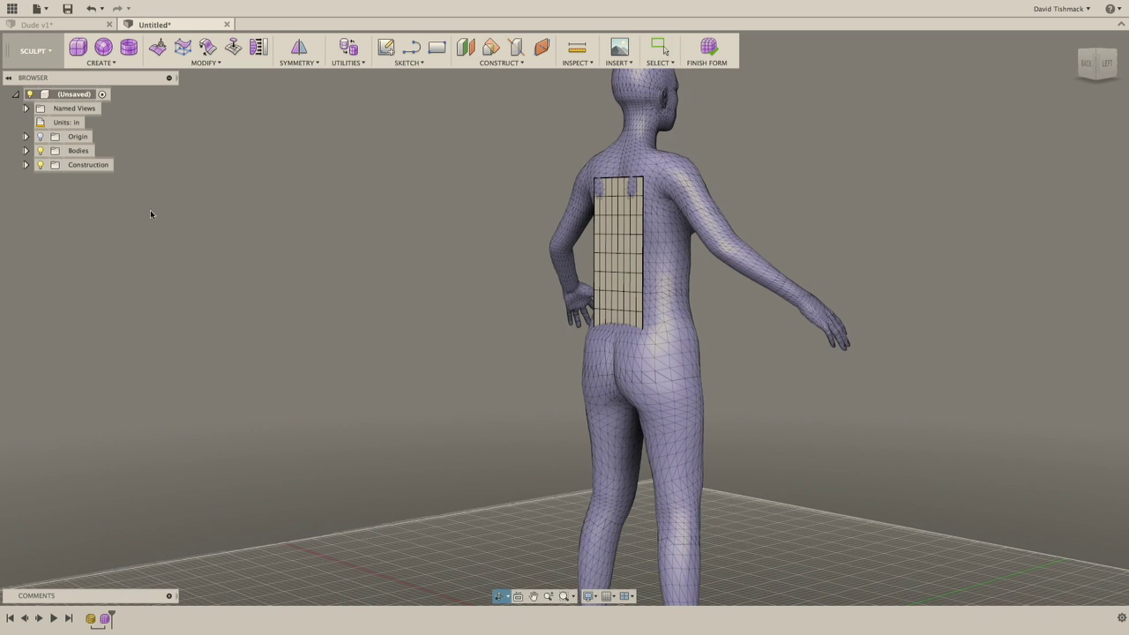
List the Bodies folder and toggle Body1 and MeshBody1 visibility to identify each body.
left_click(26, 151)
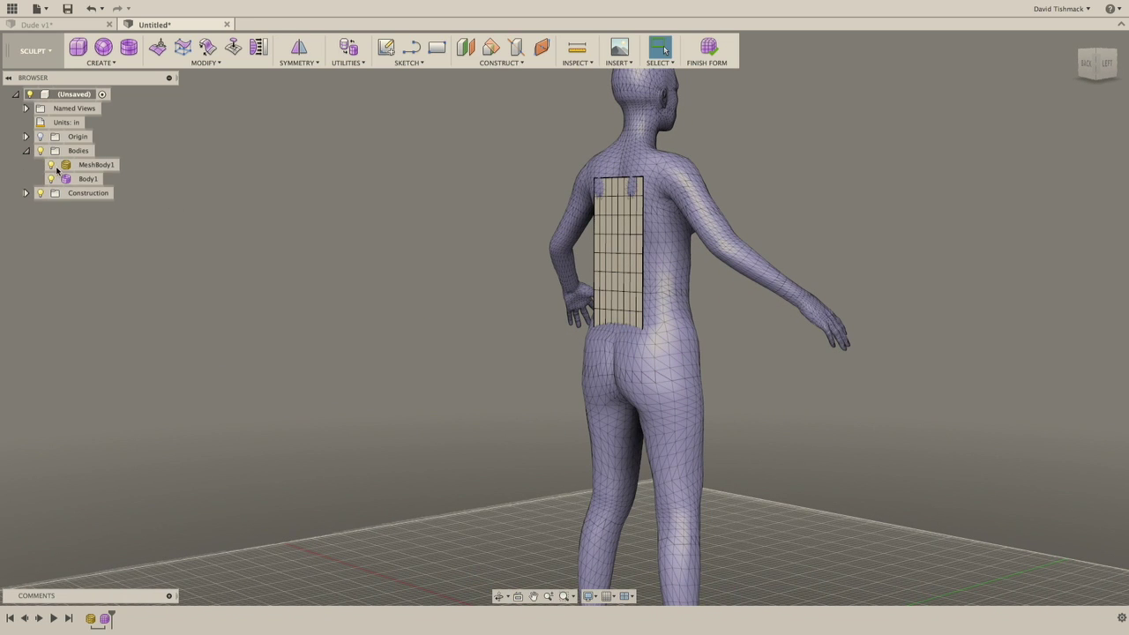
left_click(51, 179)
left_click(50, 179)
left_click(50, 179)
left_click(51, 179)
left_click(51, 165)
left_click(51, 165)
Rename MeshBody1 to 'Body' and Body1 to 'Brace' in the Browser.
left_click(92, 165)
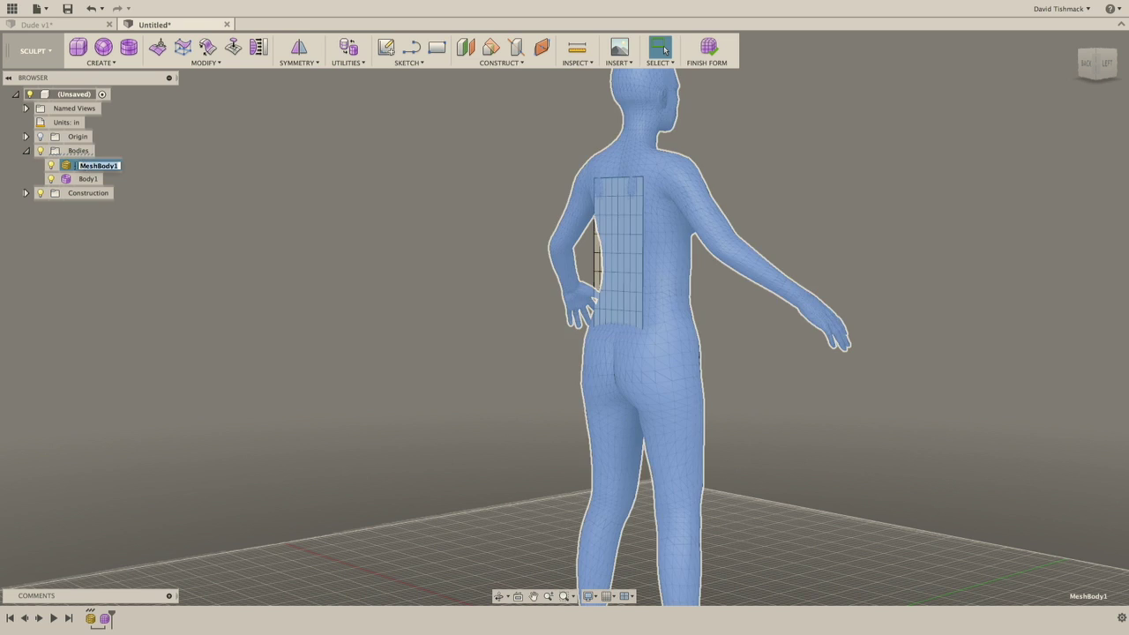
double_click(89, 164)
type("Body")
key("Return")
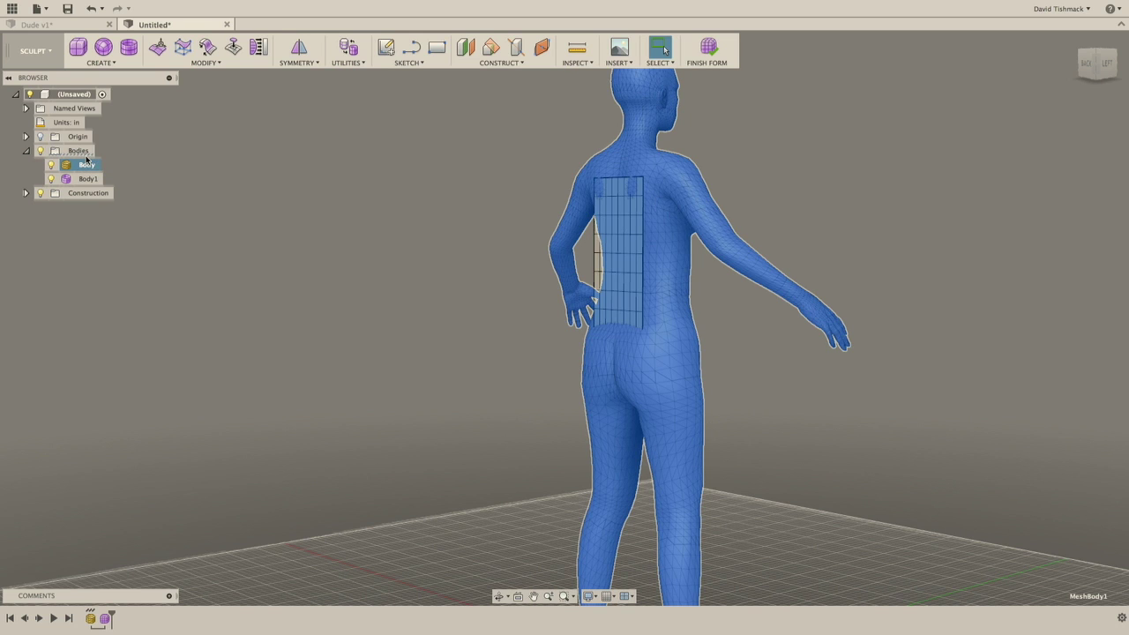
left_click(90, 179)
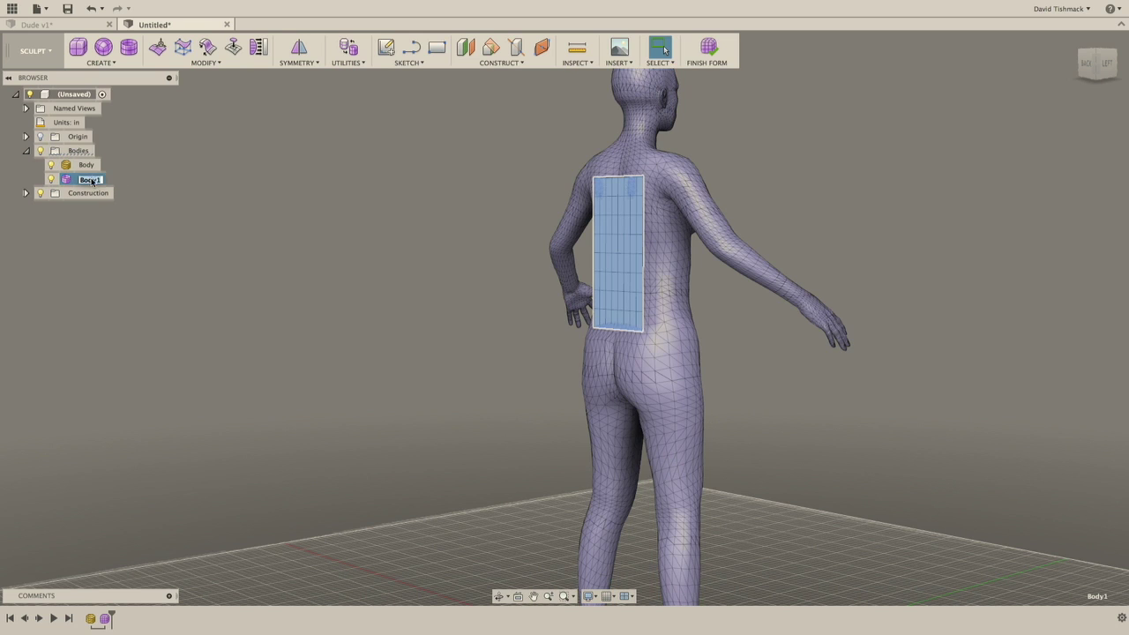
double_click(91, 180)
key("Return")
left_click(222, 260)
Start the Pull tool with Surface Points and pick the Brace's top-row vertices.
left_click(52, 165)
left_click(51, 164)
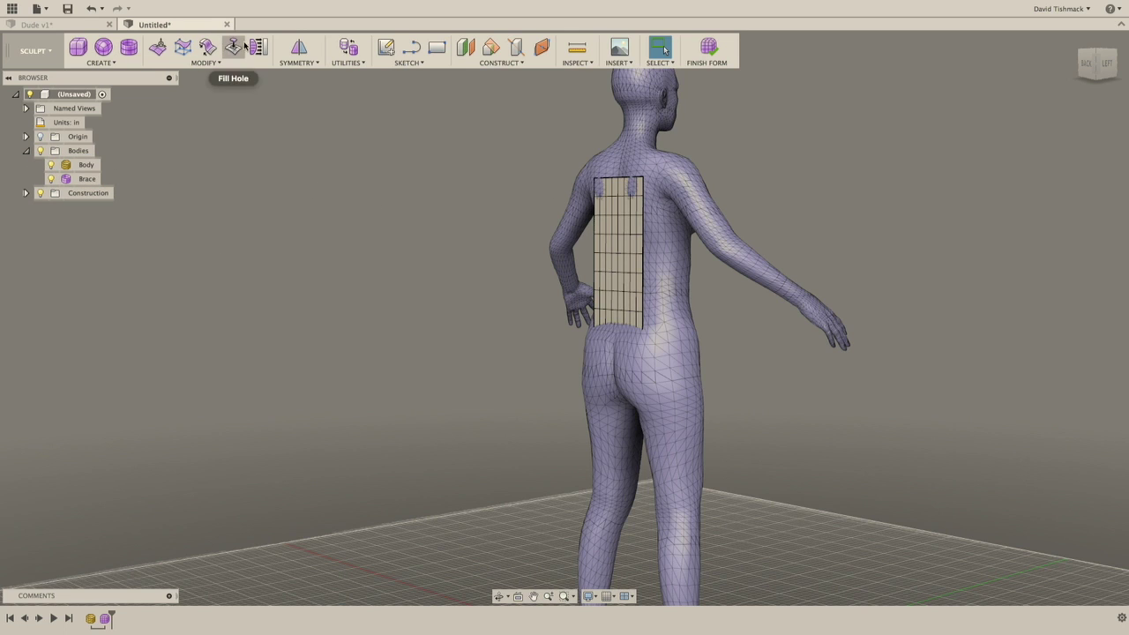
left_click(206, 63)
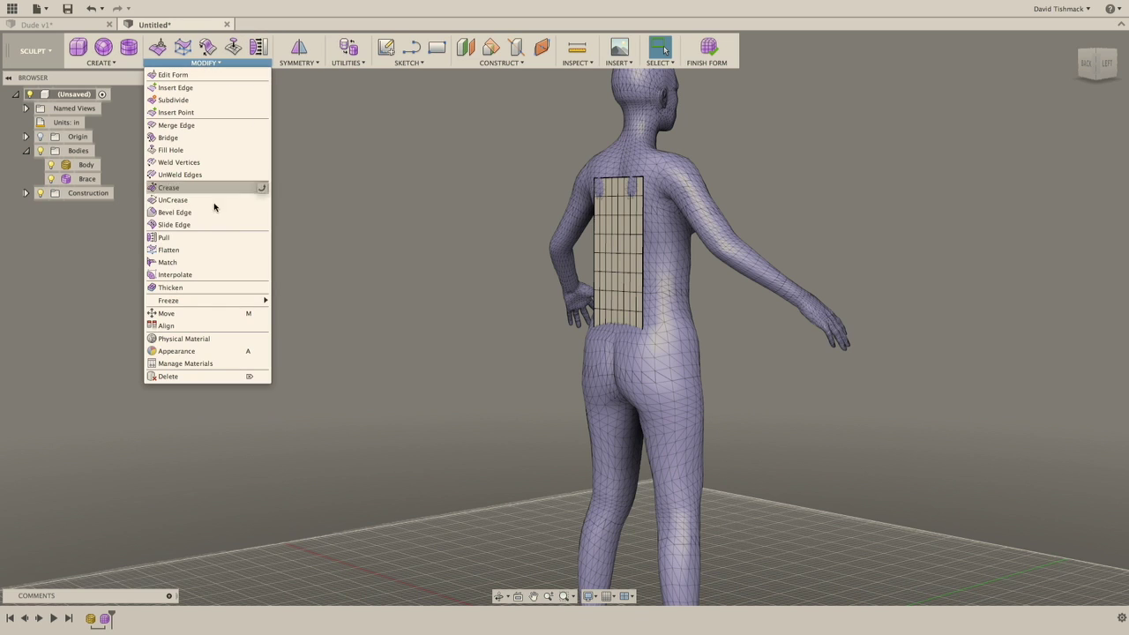
left_click(184, 238)
left_click(598, 179)
left_click(607, 178)
left_click(612, 178)
left_click(624, 178)
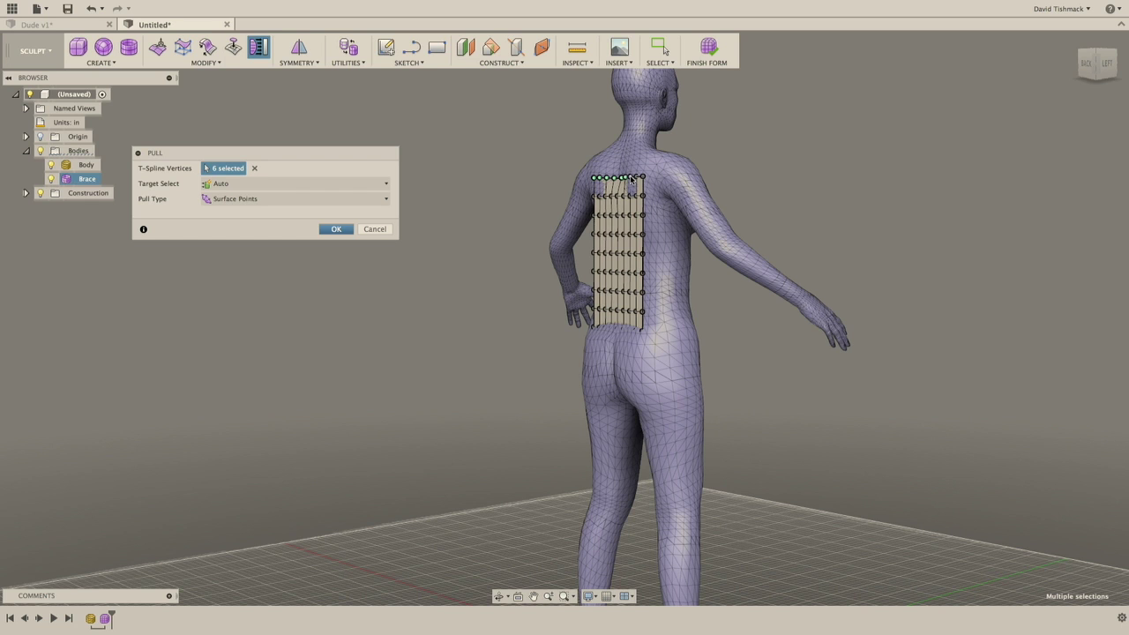
Face the brace and add the left-edge and second-row vertices to the pull.
scroll(659, 192, "up", 5)
middle_click_drag(659, 192, 566, 302, "shift")
left_click(564, 276)
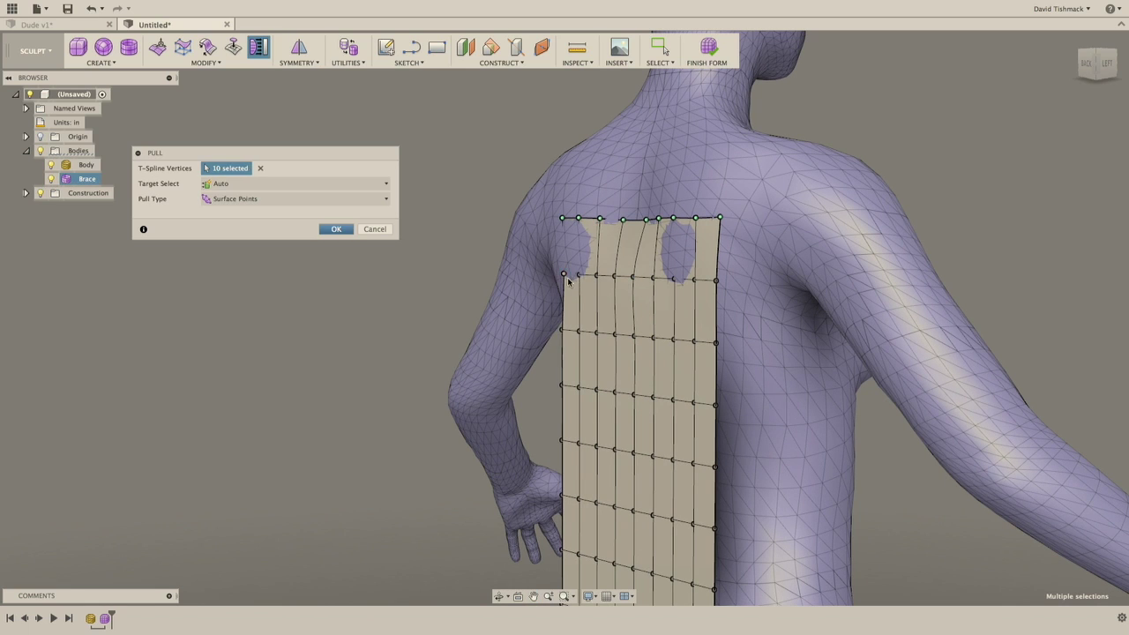
left_click(614, 277)
left_click(632, 279)
left_click(653, 279)
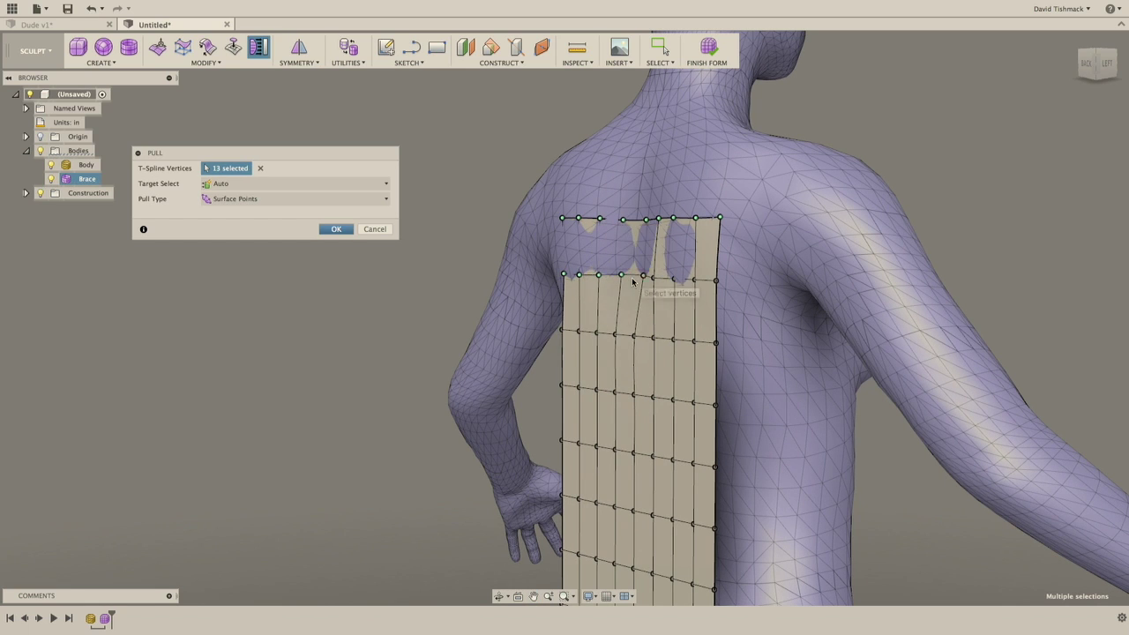
left_click(673, 281)
left_click(694, 280)
left_click(719, 278)
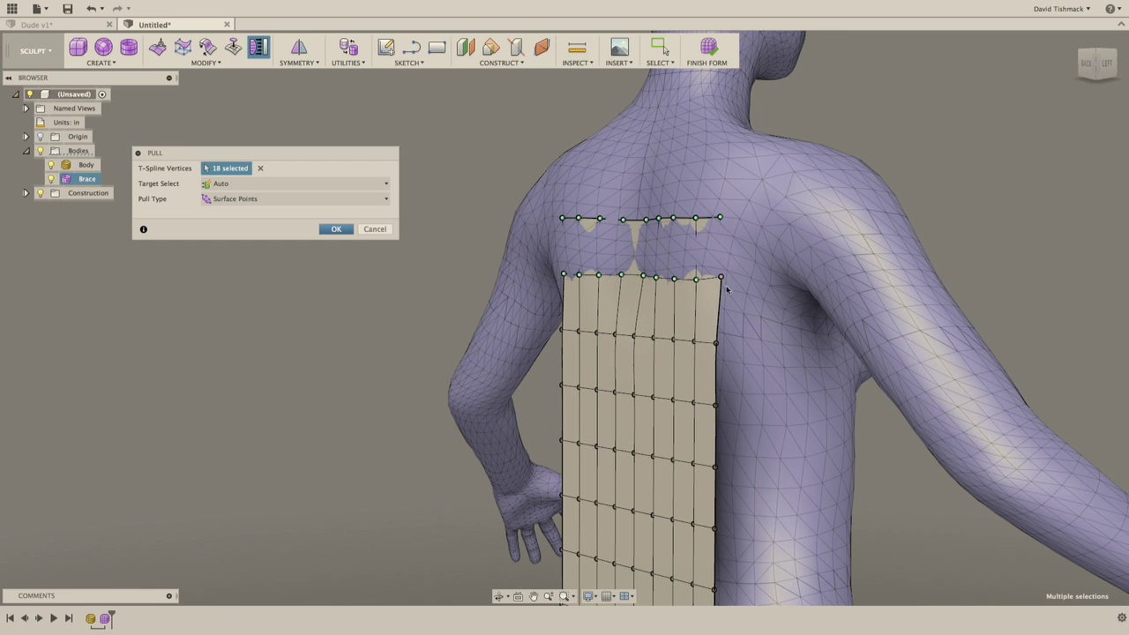
Add the next row of vertices, right edge to leftmost, to the pull.
left_click(715, 344)
left_click(693, 344)
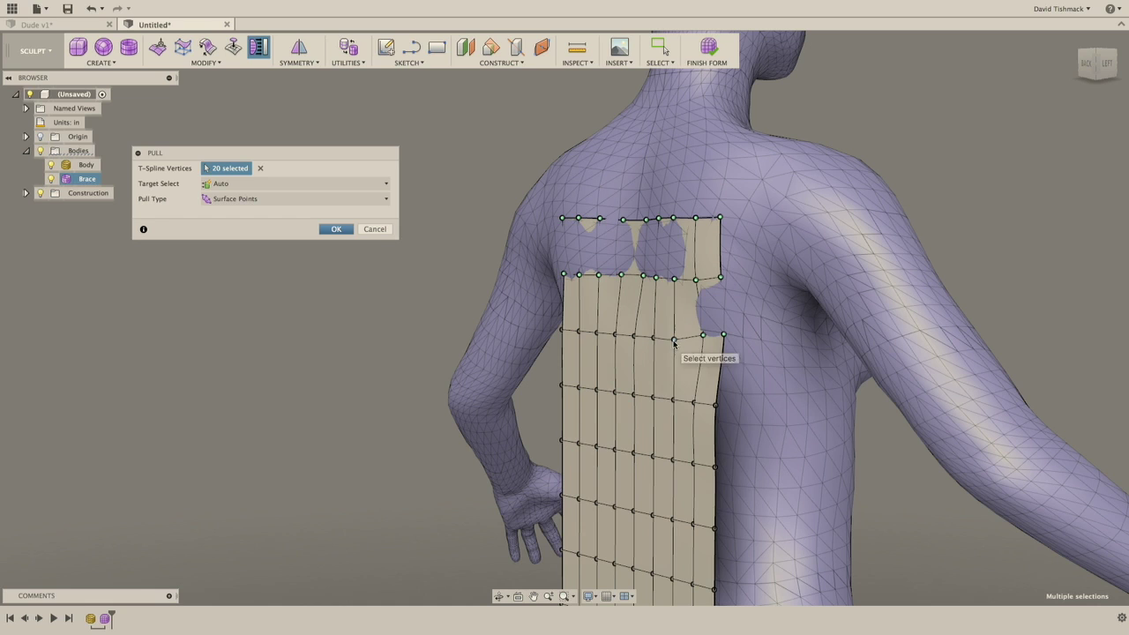
left_click(673, 341)
left_click(652, 339)
left_click(633, 338)
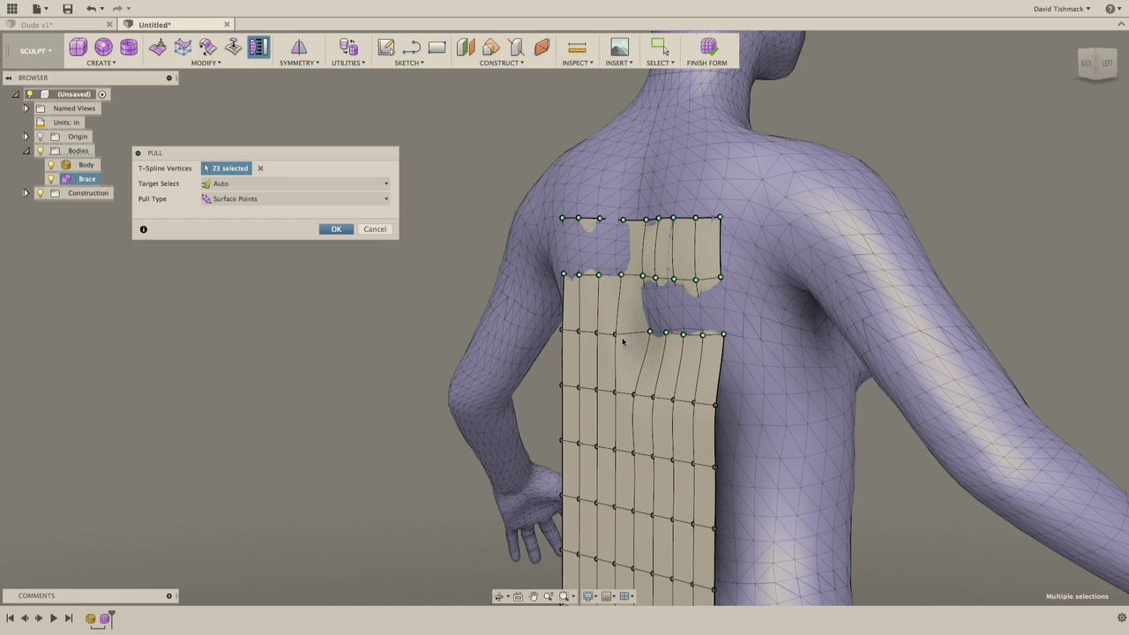
left_click(614, 335)
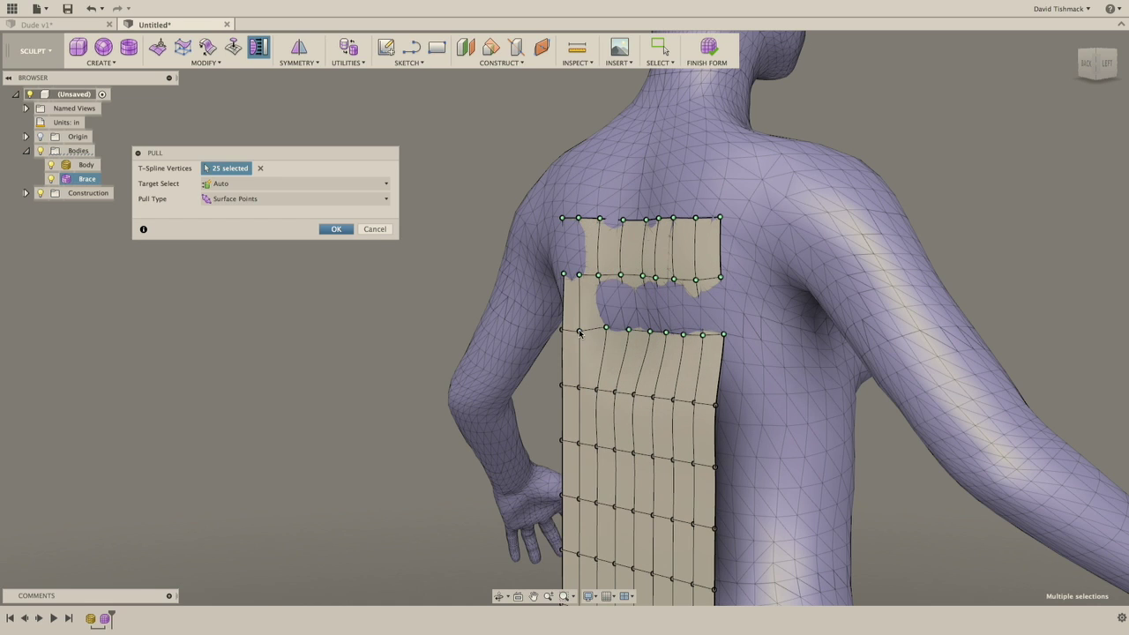
left_click(578, 332)
left_click(563, 331)
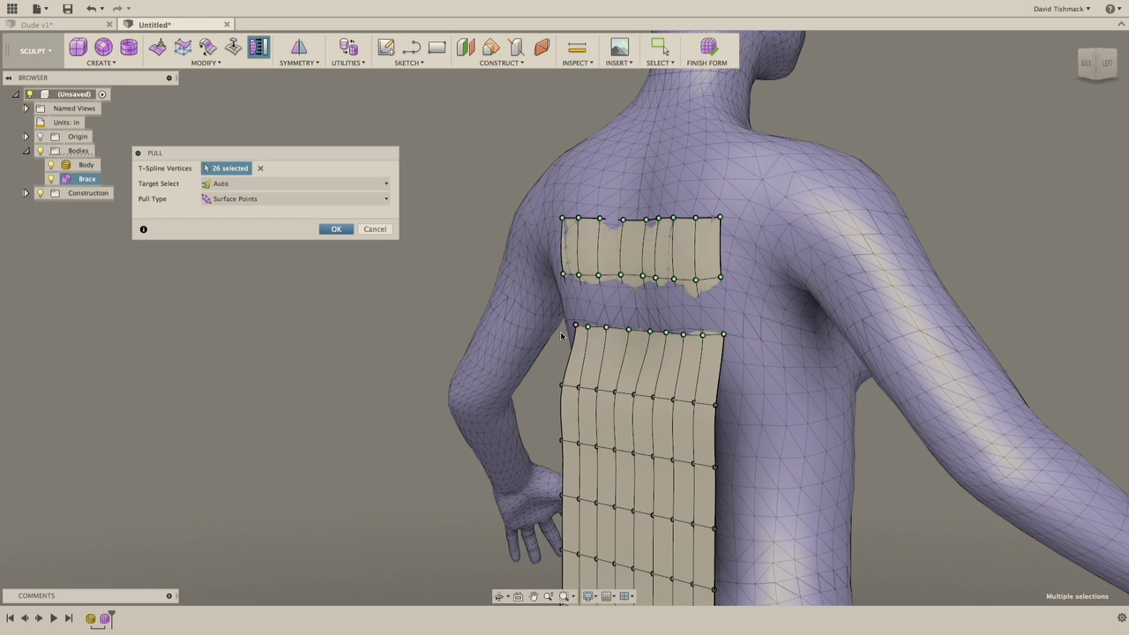
Add the lower-row vertices and window-select the remaining lower brace vertices.
left_click(714, 405)
left_click(694, 402)
left_click(653, 398)
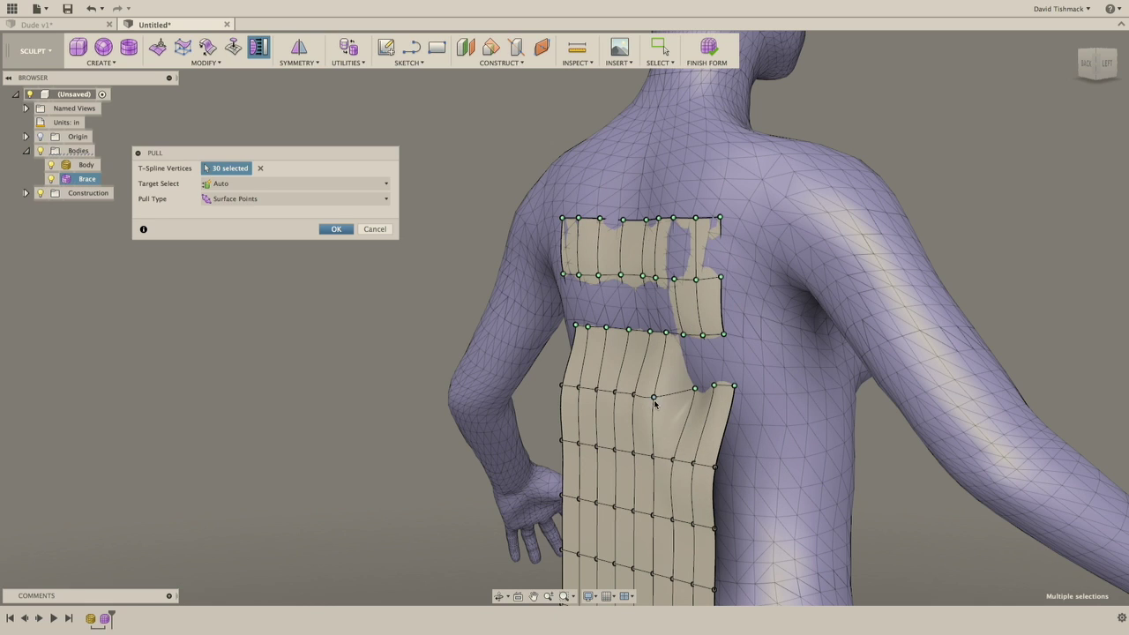
left_click(631, 395)
left_click(615, 394)
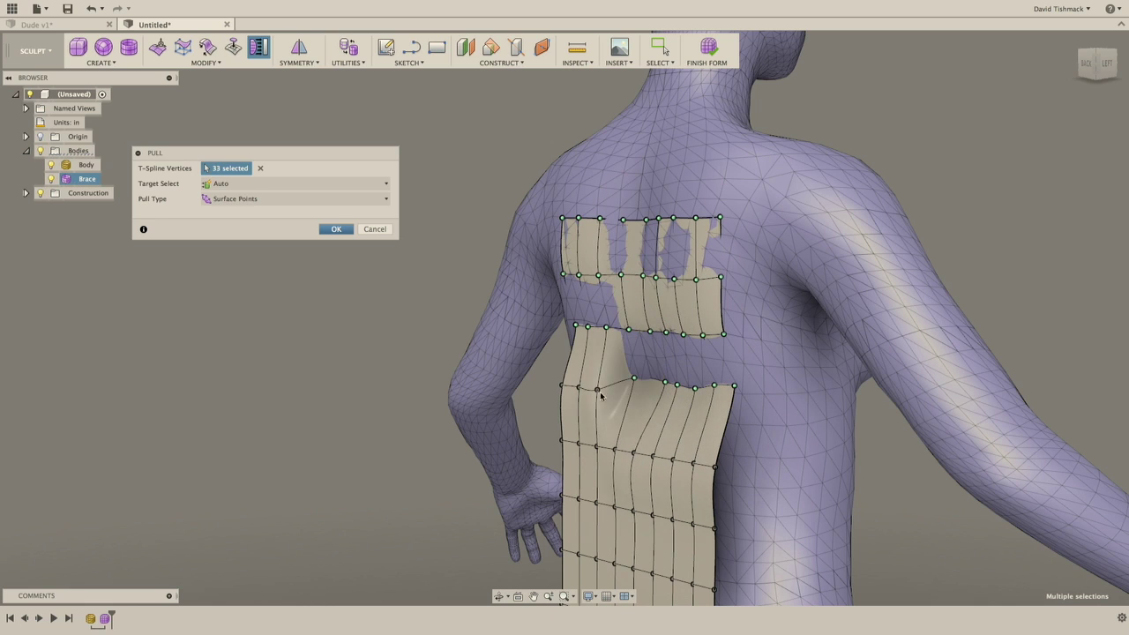
left_click(596, 390)
left_click(579, 388)
left_click(563, 386)
middle_click_drag(563, 385, 560, 263, "shift")
left_click_drag(543, 227, 761, 489)
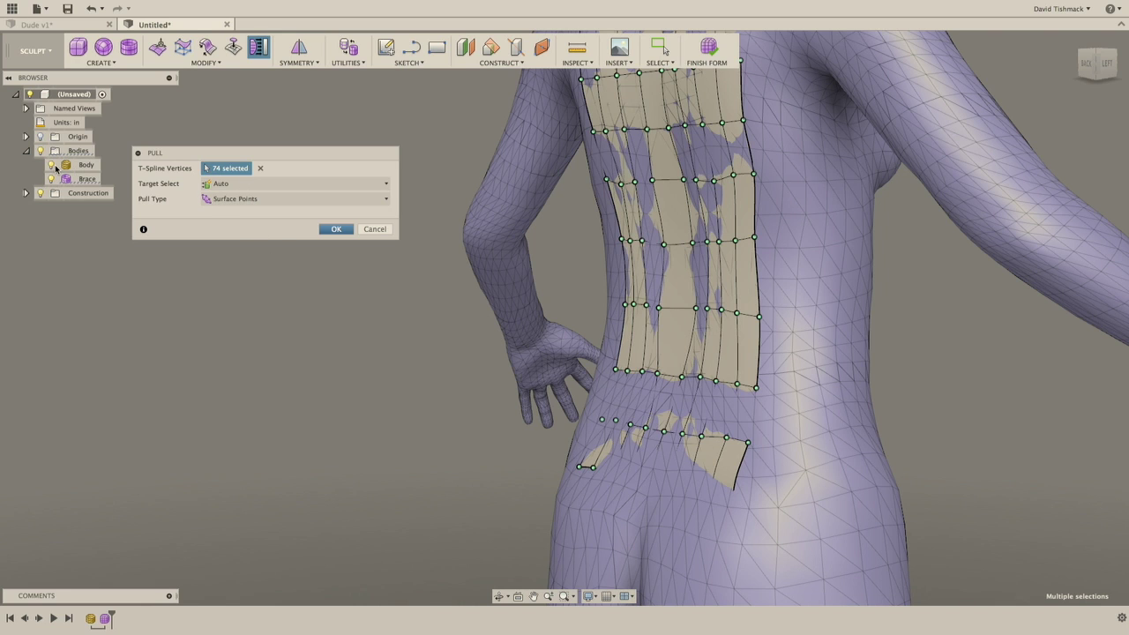
With Body hidden, select the bottom vertex row, apply the pull, and inspect the conformed Brace.
left_click(50, 165)
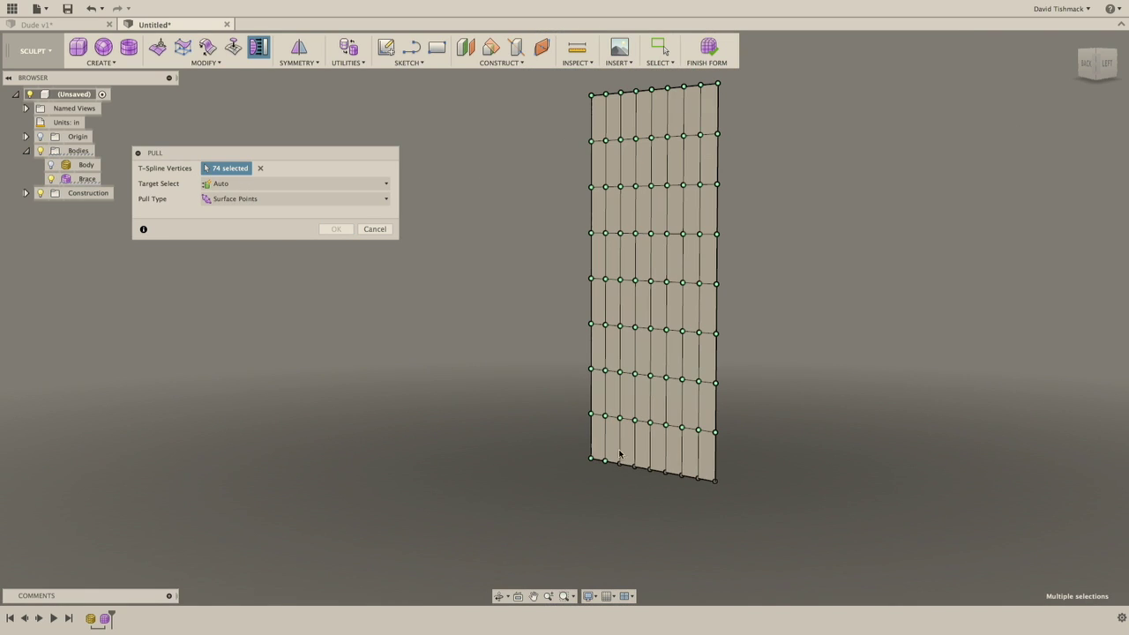
left_click_drag(671, 489, 761, 508)
left_click(50, 165)
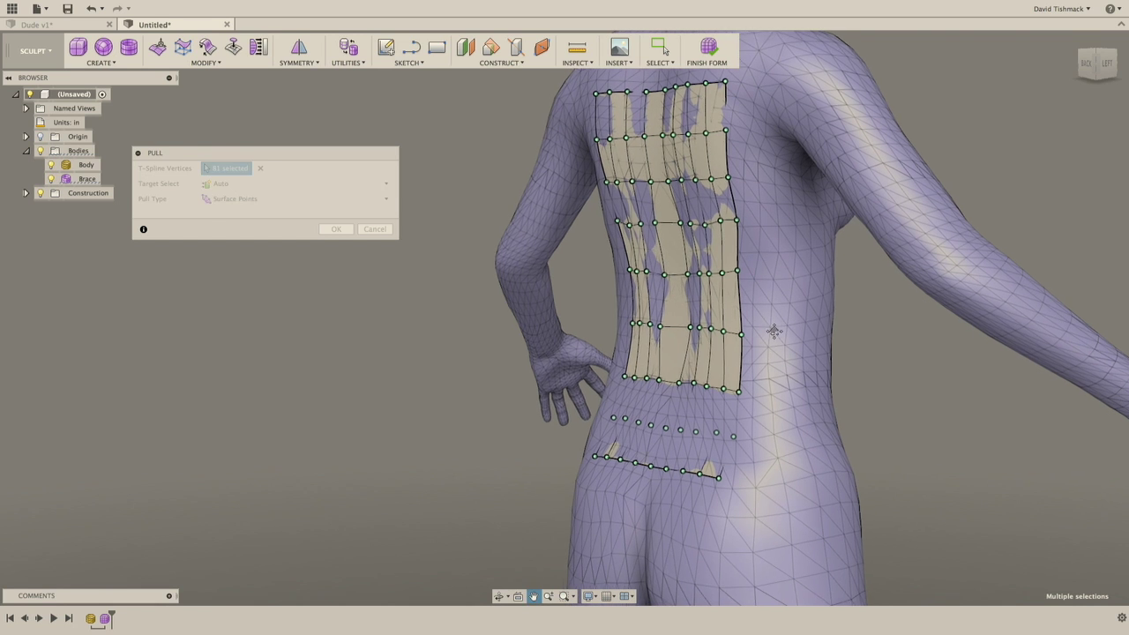
left_click(333, 228)
middle_click_drag(521, 338, 557, 339, "shift")
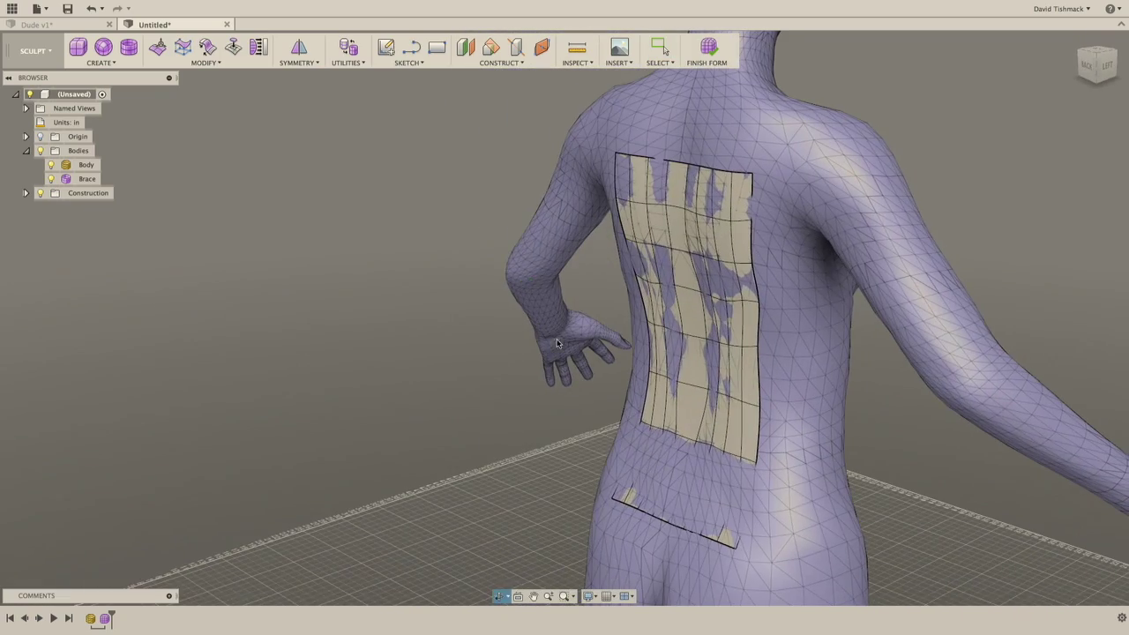
middle_click_drag(731, 227, 750, 282, "shift")
left_click(776, 291)
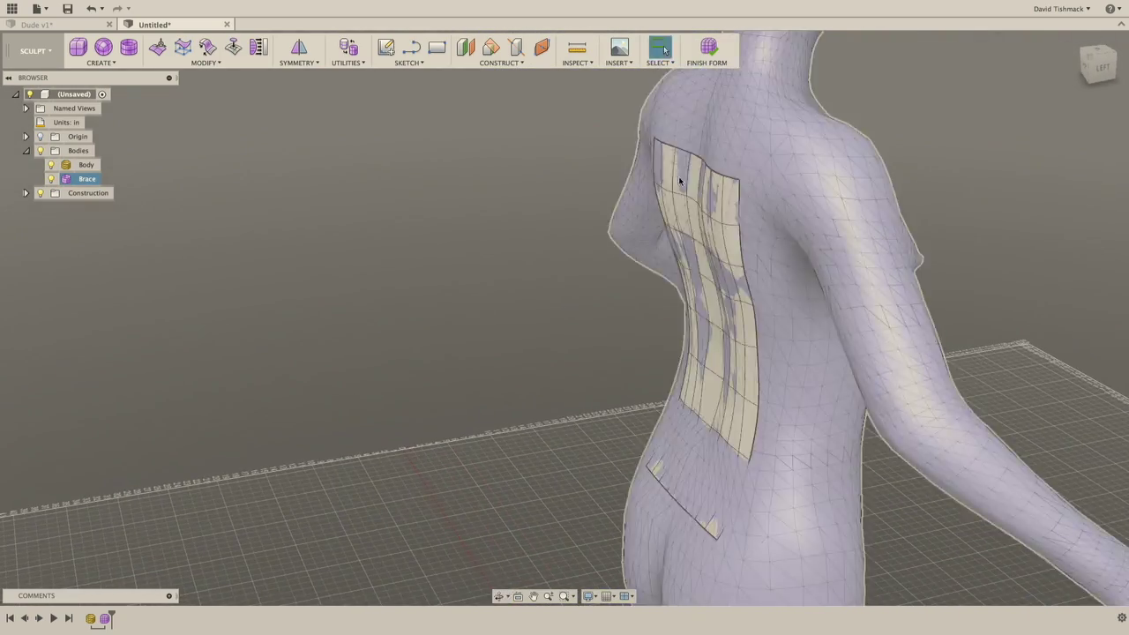
middle_click_drag(757, 239, 617, 264, "shift")
left_click(50, 165)
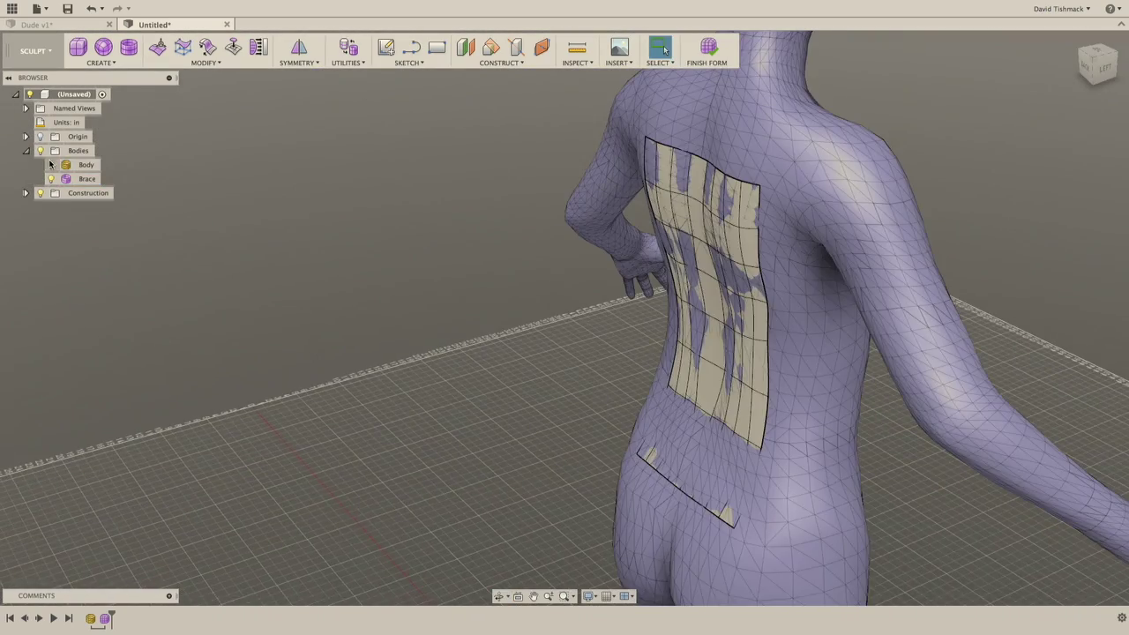
middle_click_drag(369, 329, 556, 356, "shift")
scroll(741, 340, "up", 3)
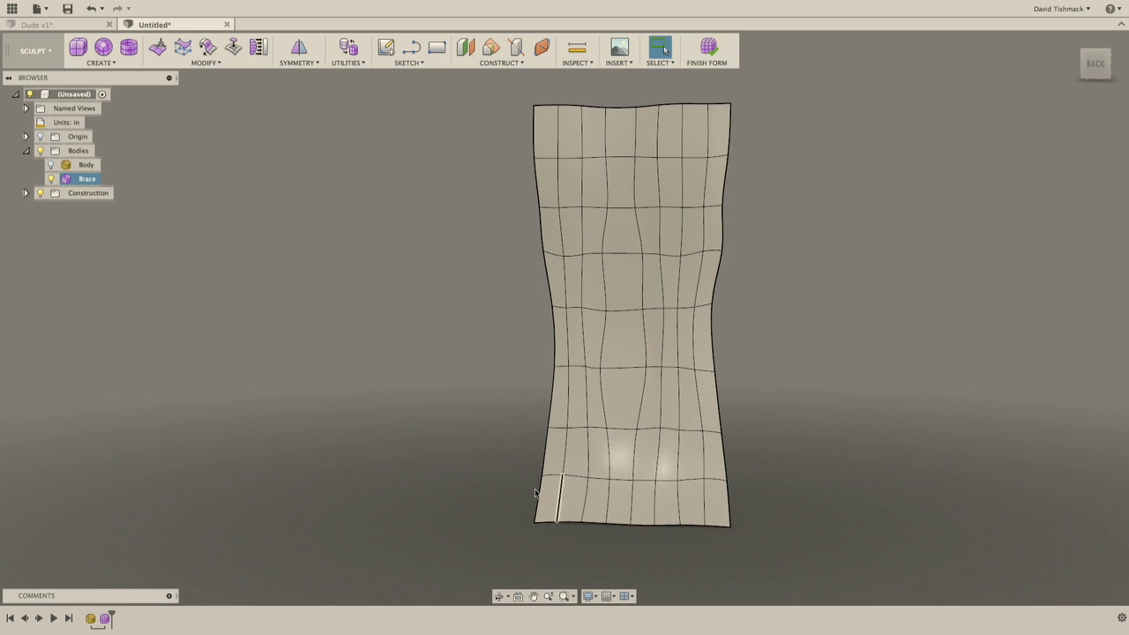
scroll(721, 313, "down", 1)
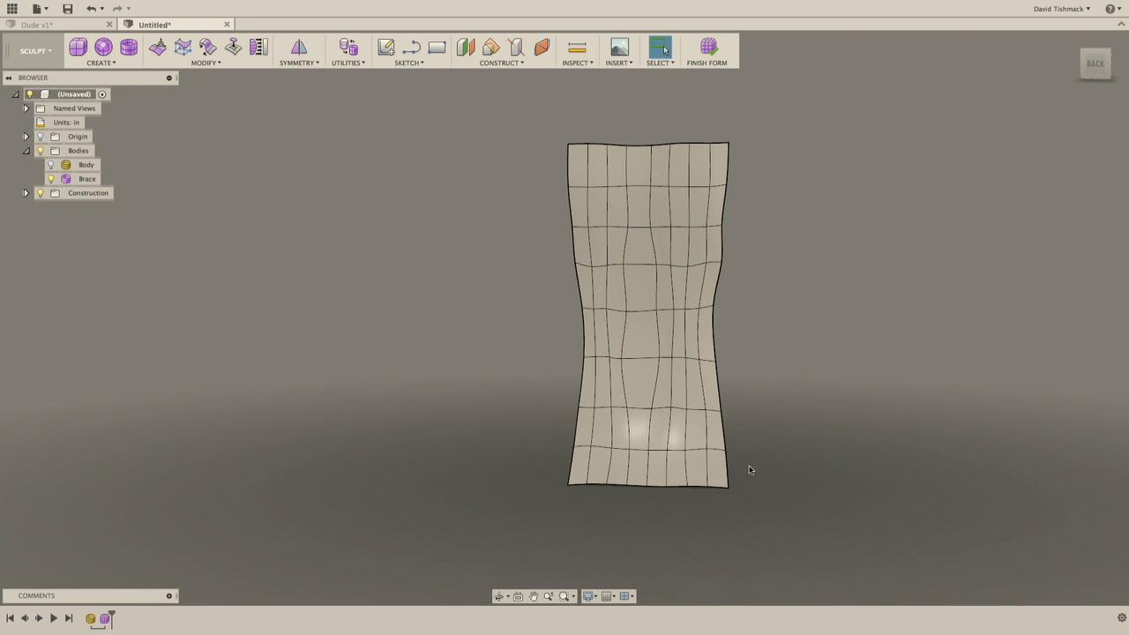
left_click(50, 165)
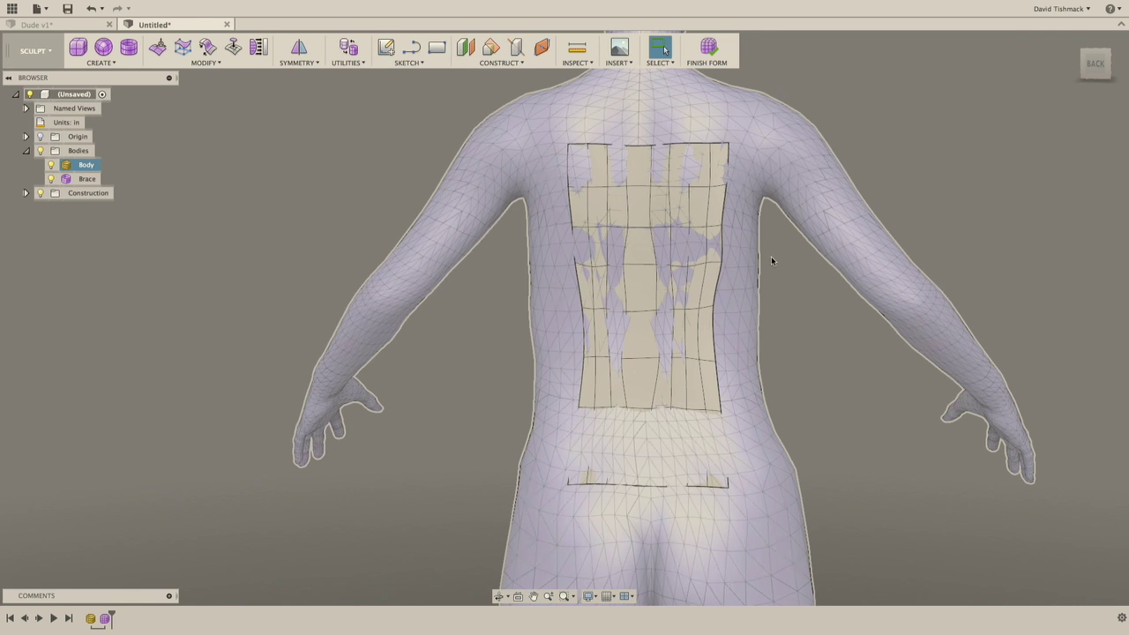
With Body hidden, round the Brace's four corner vertices, then finish the form.
left_click(50, 165)
middle_click_drag(831, 332, 813, 315, "shift")
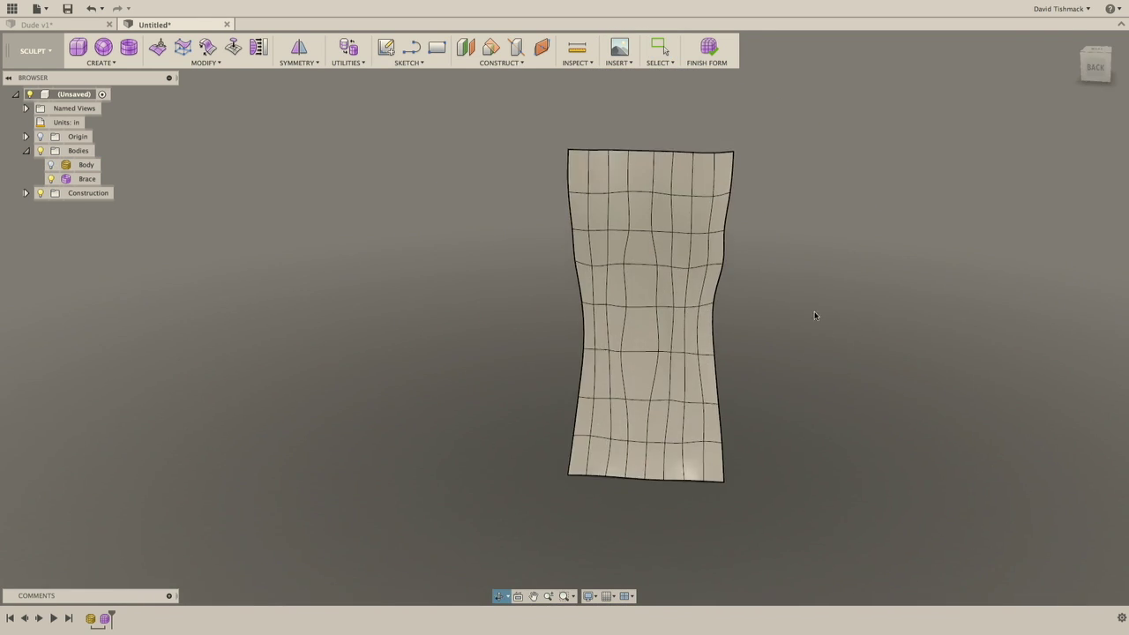
left_click(732, 154)
left_click(568, 150)
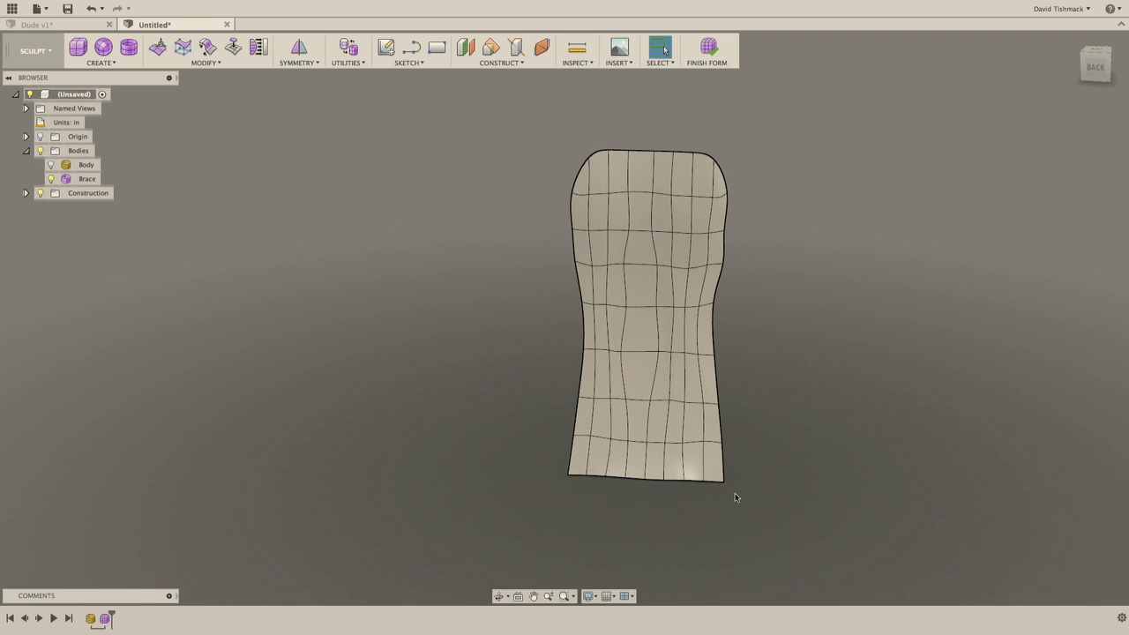
left_click(723, 483)
left_click(568, 475)
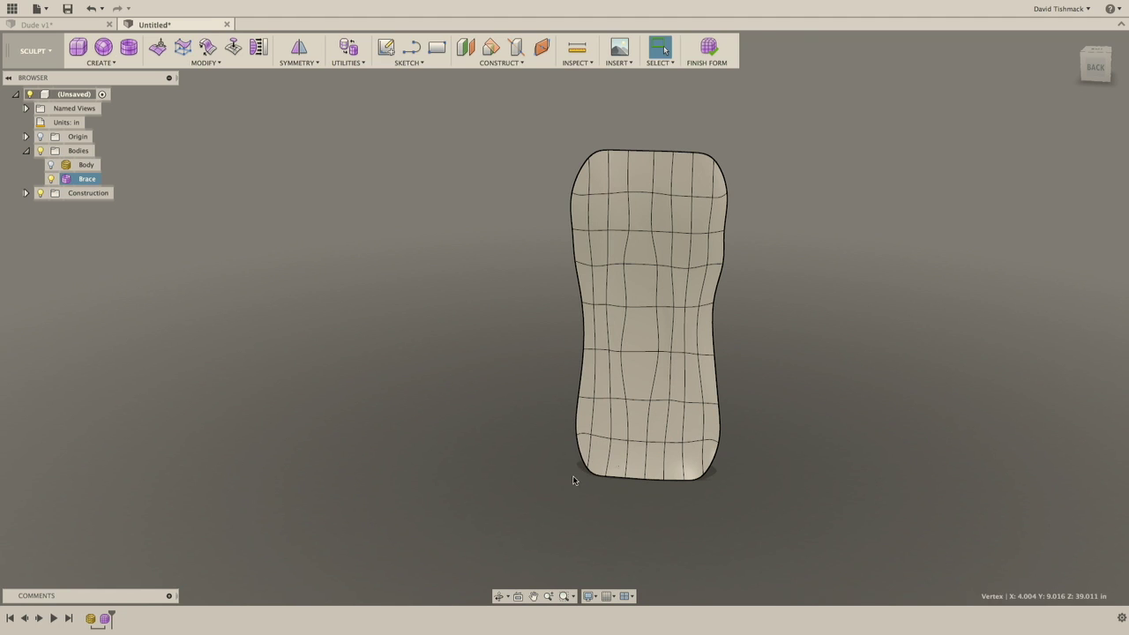
middle_click_drag(798, 322, 700, 196, "shift")
left_click(709, 49)
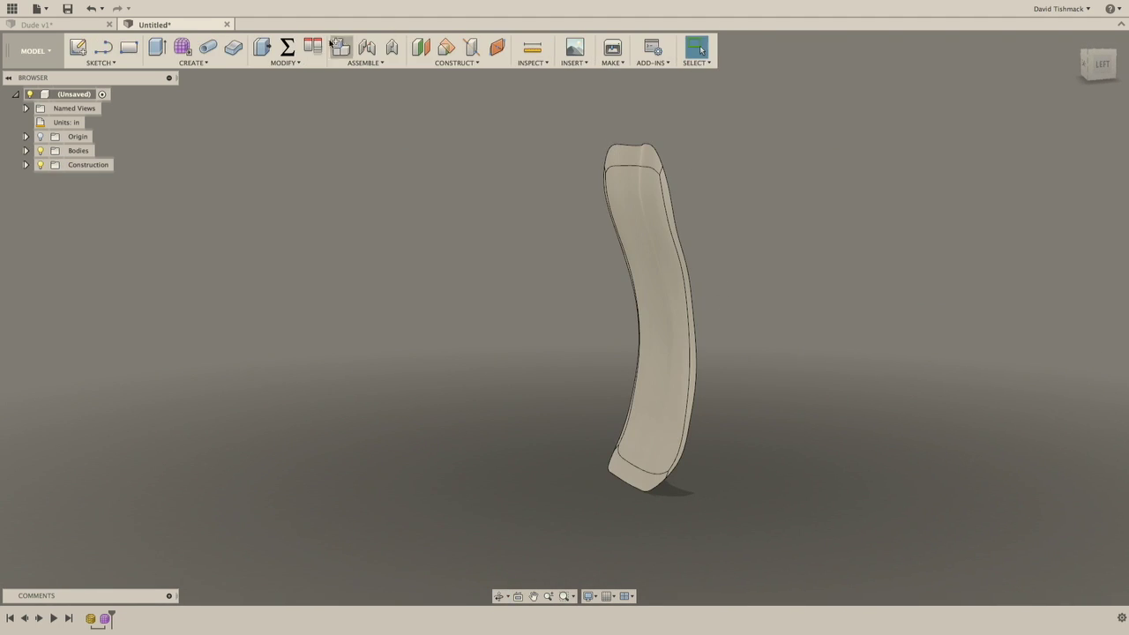
Thicken the brace surface by 0.25 in.
left_click(232, 47)
left_click(663, 226)
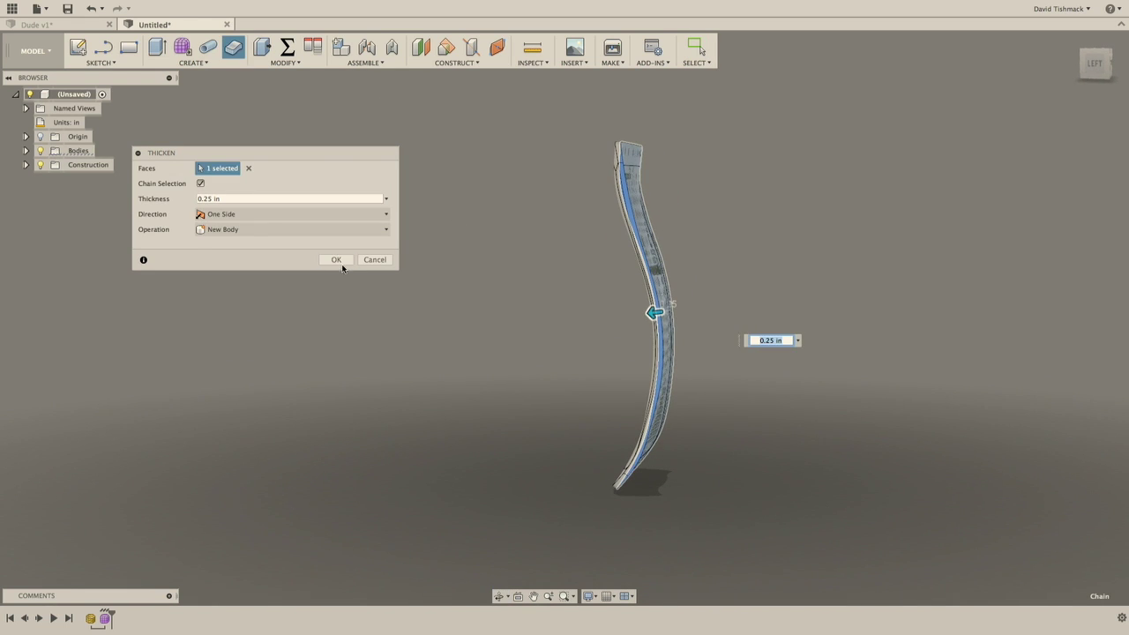
left_click(335, 259)
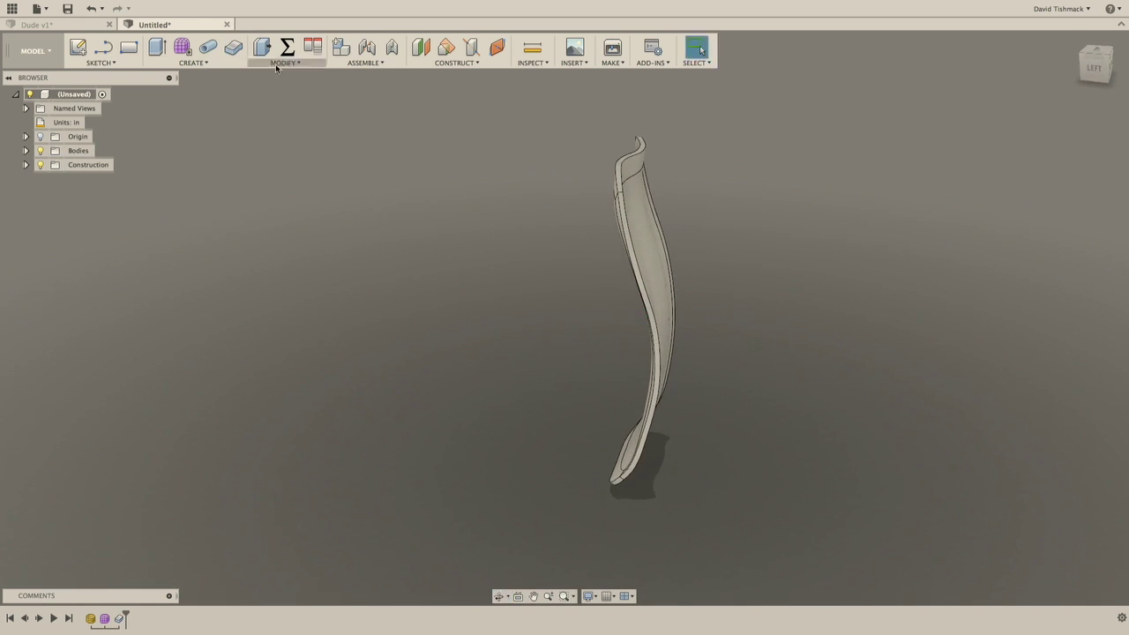
Fillet the brace's top rim edge chain at 0.100 in radius and orbit to inspect.
left_click(279, 63)
left_click(281, 88)
left_click(624, 164)
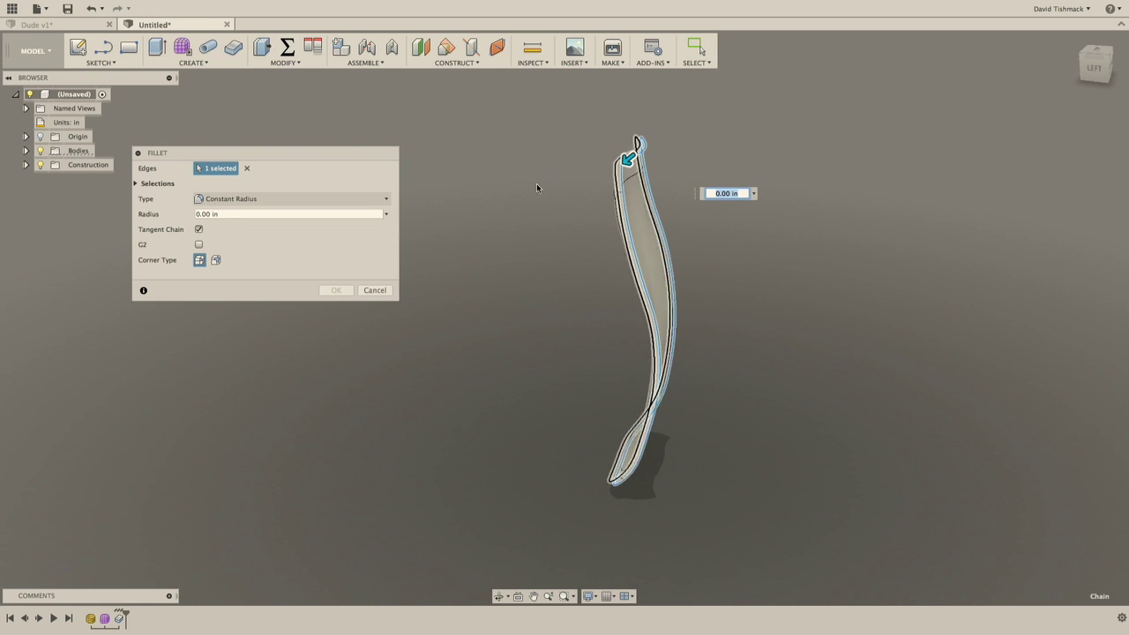
left_click(202, 213)
type("1")
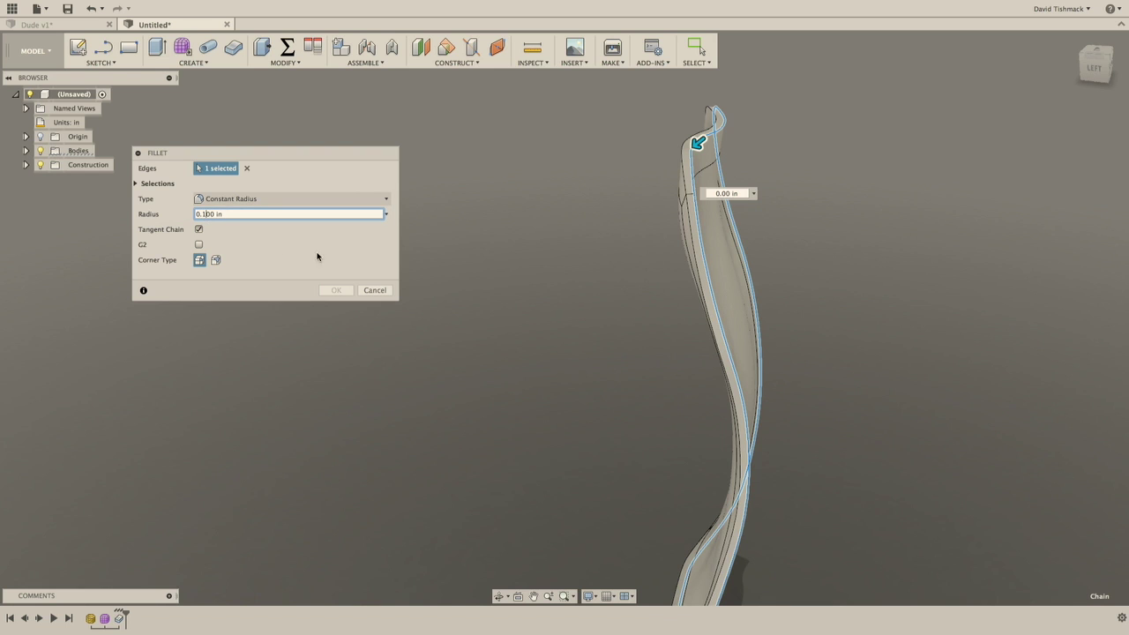
left_click(336, 291)
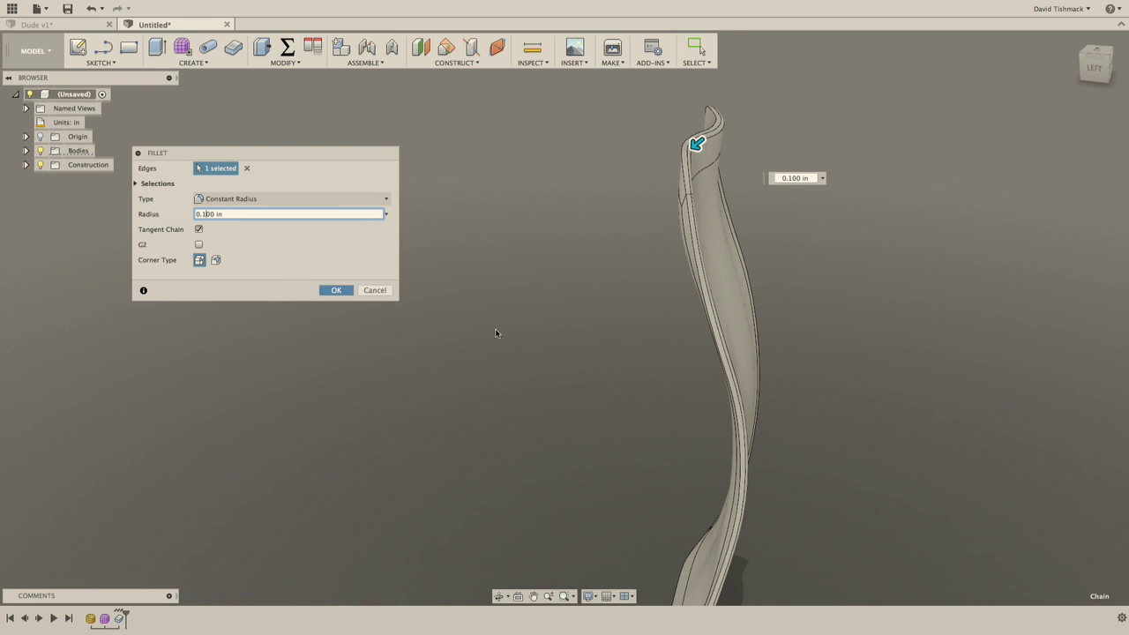
middle_click_drag(484, 335, 760, 446, "shift")
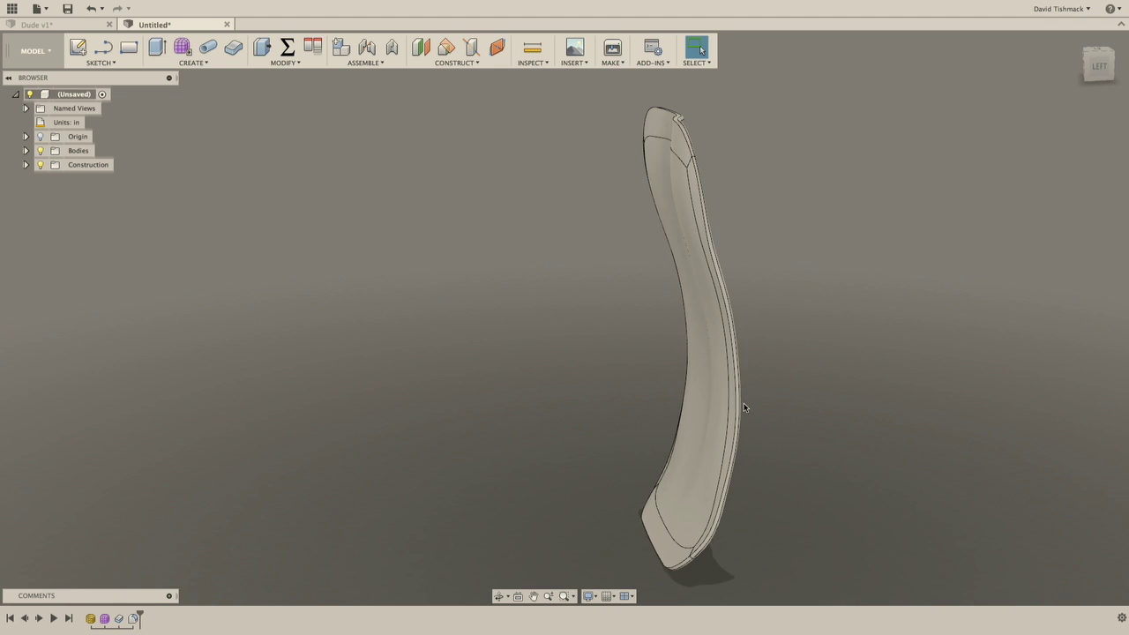
mouse_move(826, 422)
middle_mouse_down("shift")
mouse_move(743, 398)
mouse_move(821, 423)
middle_mouse_up("shift")
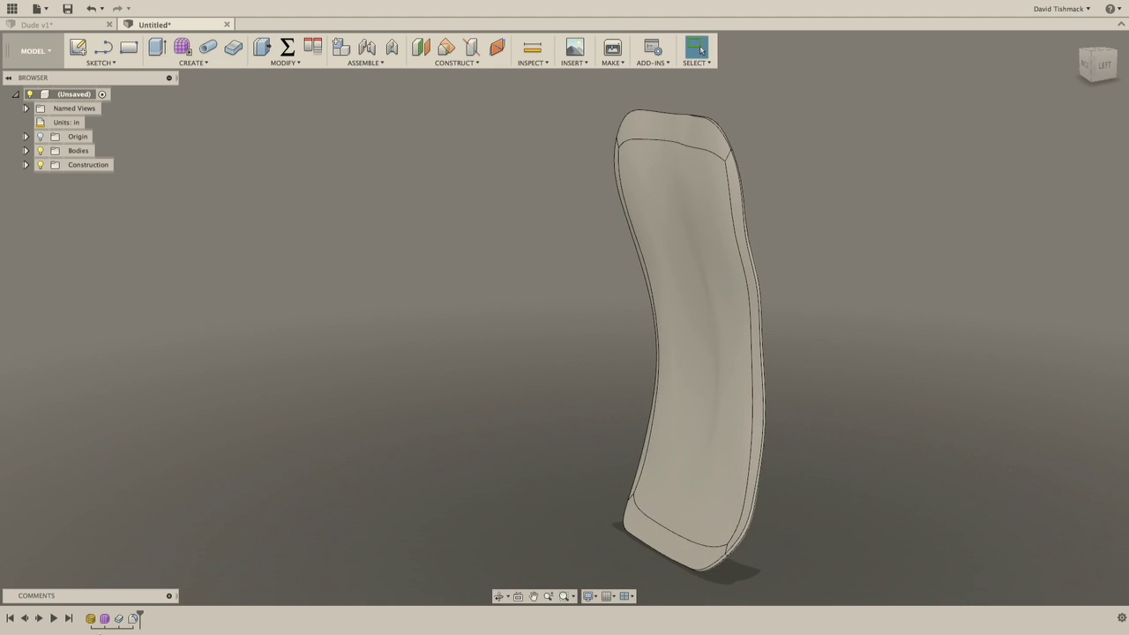
Reopen Form1 from the timeline and select the Brace to show its control mesh.
double_click(106, 620)
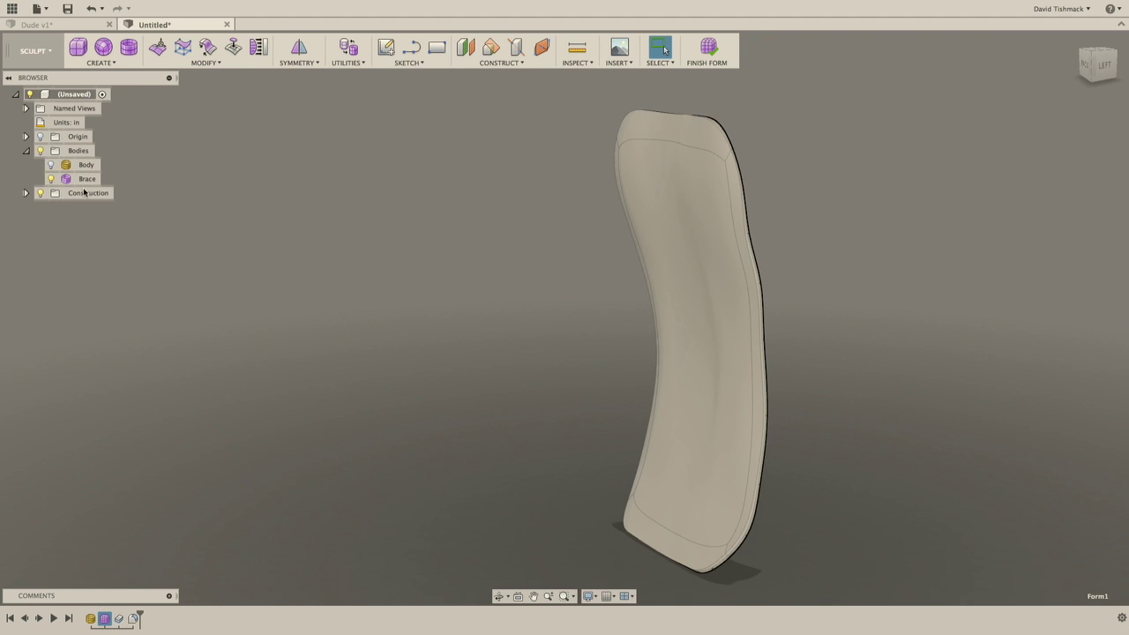
left_click(52, 179)
left_click(52, 179)
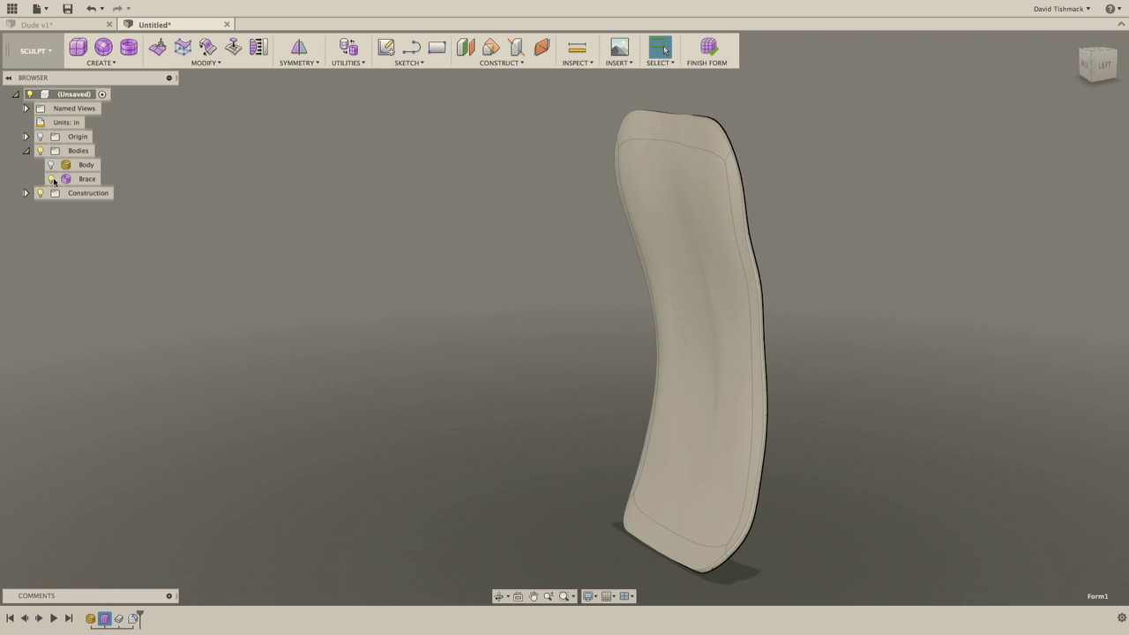
left_click(680, 217)
scroll(551, 374, "up", 5)
Pull the Brace's left and right side edges outward into tabs with Edit Form.
left_click(520, 388)
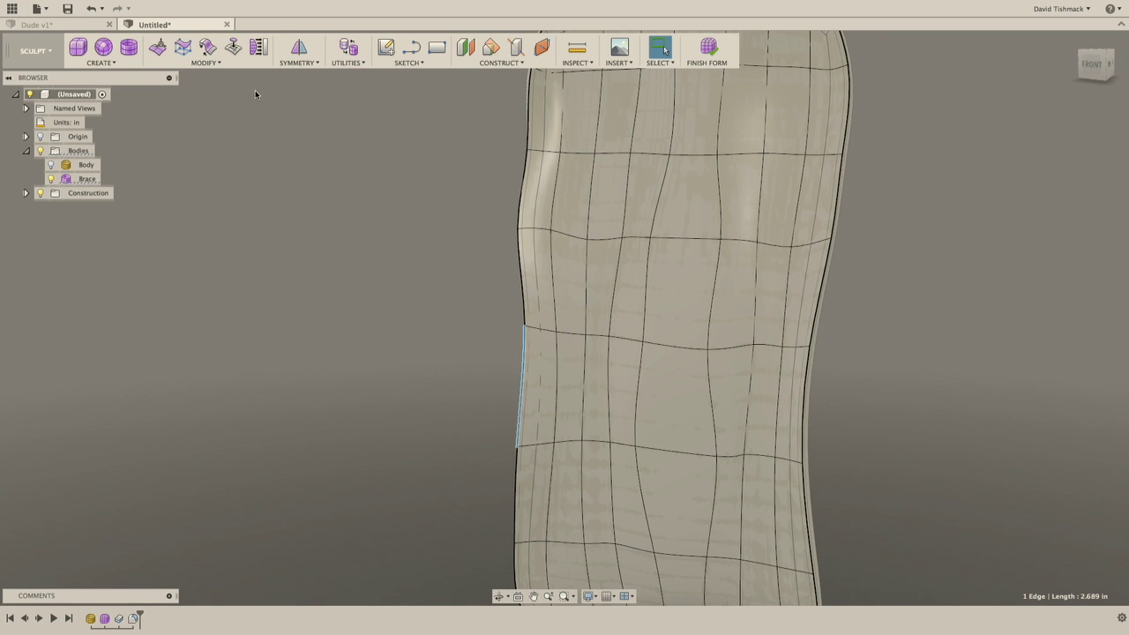
left_click(157, 47)
left_click_drag(552, 388, 469, 381)
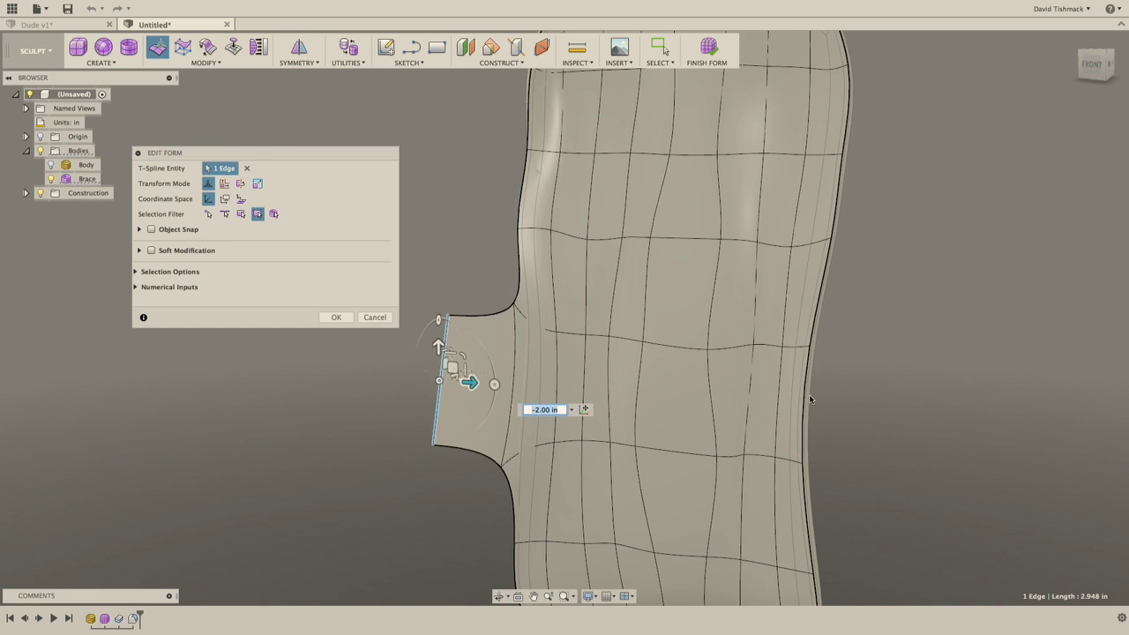
left_click(806, 401)
left_click_drag(836, 404, 915, 411)
middle_click_drag(936, 353, 859, 388, "shift")
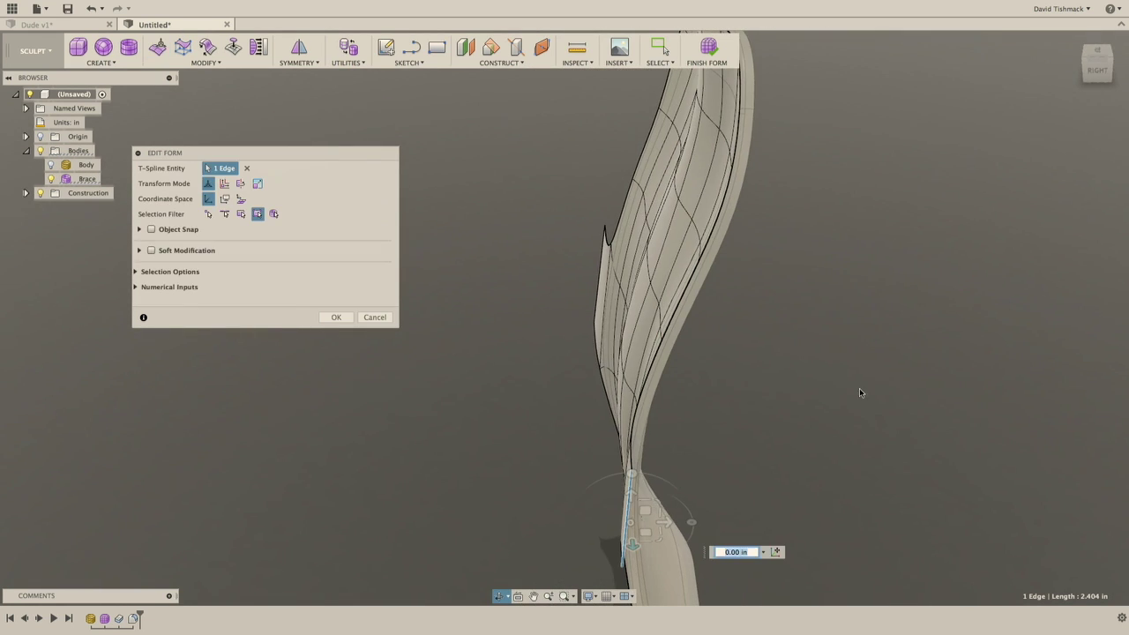
Select the upper and lower tab edges, shift them 0.50 in sideways, and confirm.
left_click(594, 273)
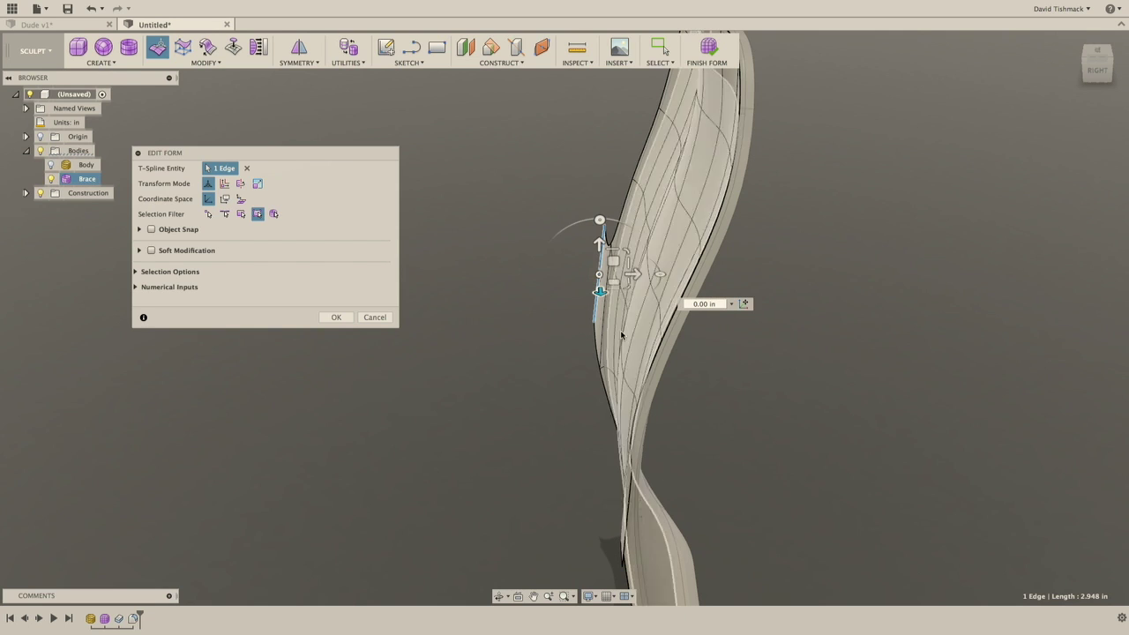
left_click(621, 540)
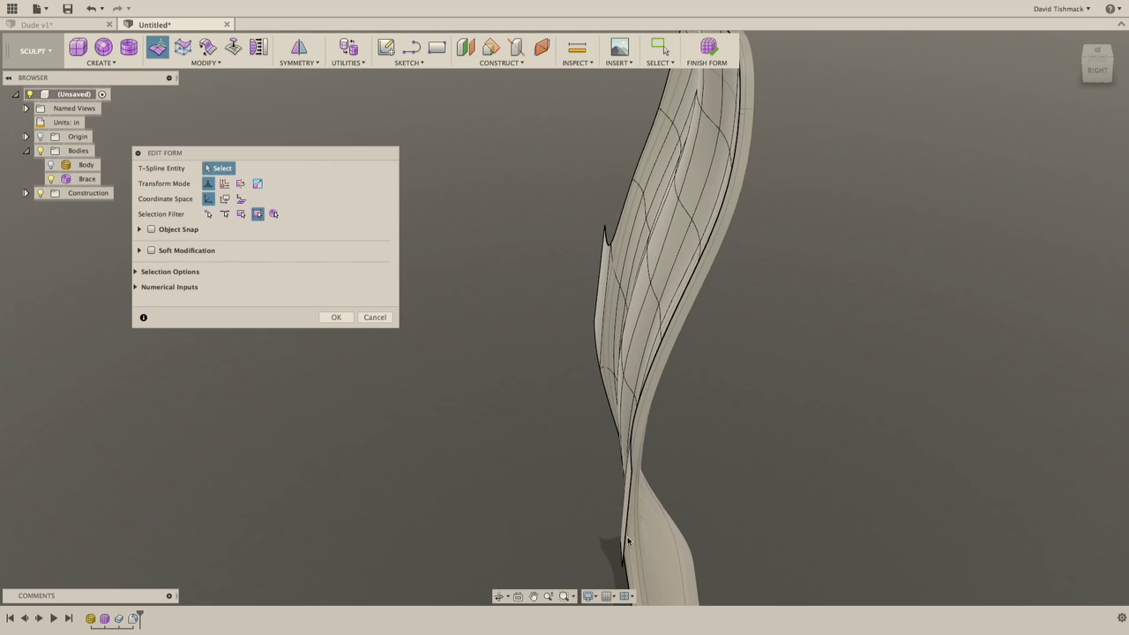
left_click(599, 306)
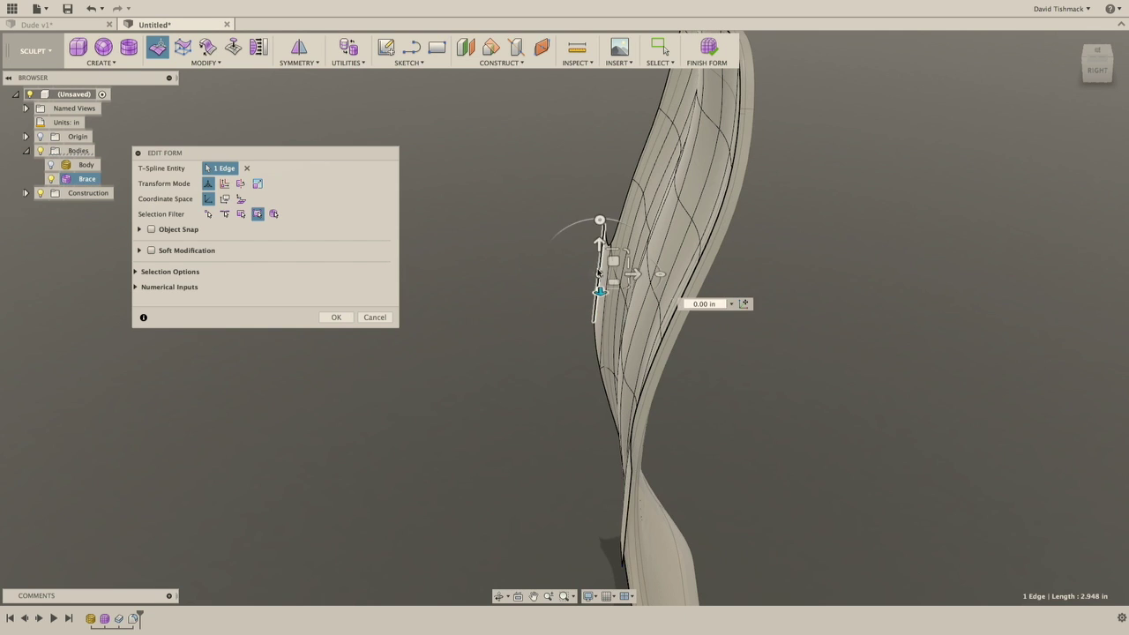
left_click(621, 529, "shift")
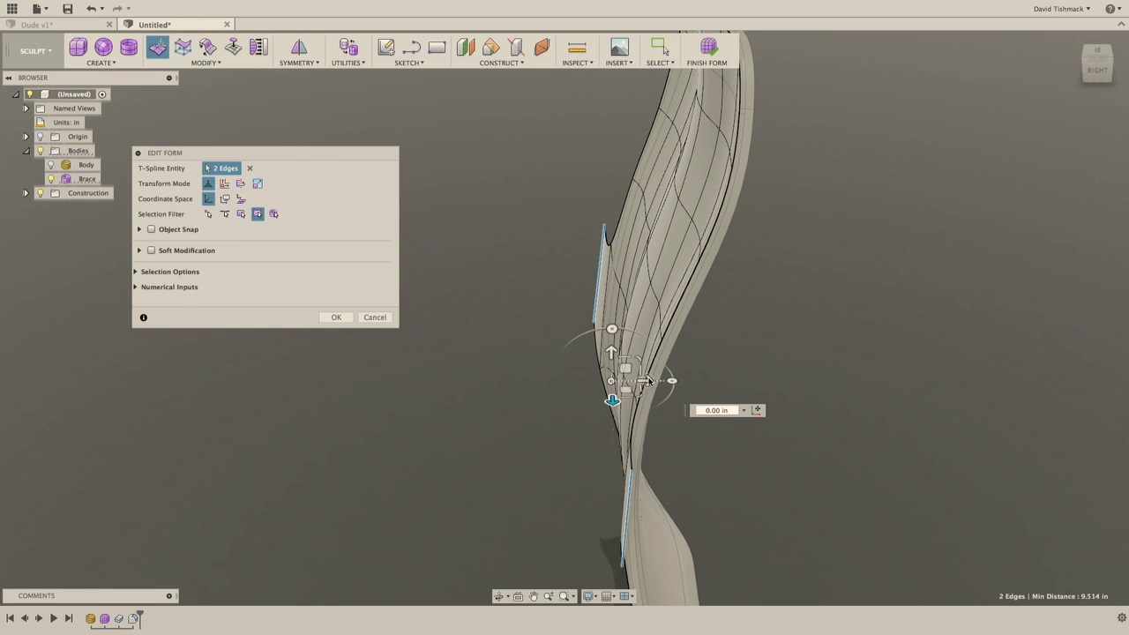
left_click_drag(646, 379, 593, 380)
left_click(336, 317)
Show the figure's body mesh and view the brace and figure from the left side.
middle_click_drag(412, 340, 148, 212, "shift")
left_click(50, 165)
middle_click_drag(219, 255, 598, 367, "shift")
key("Escape")
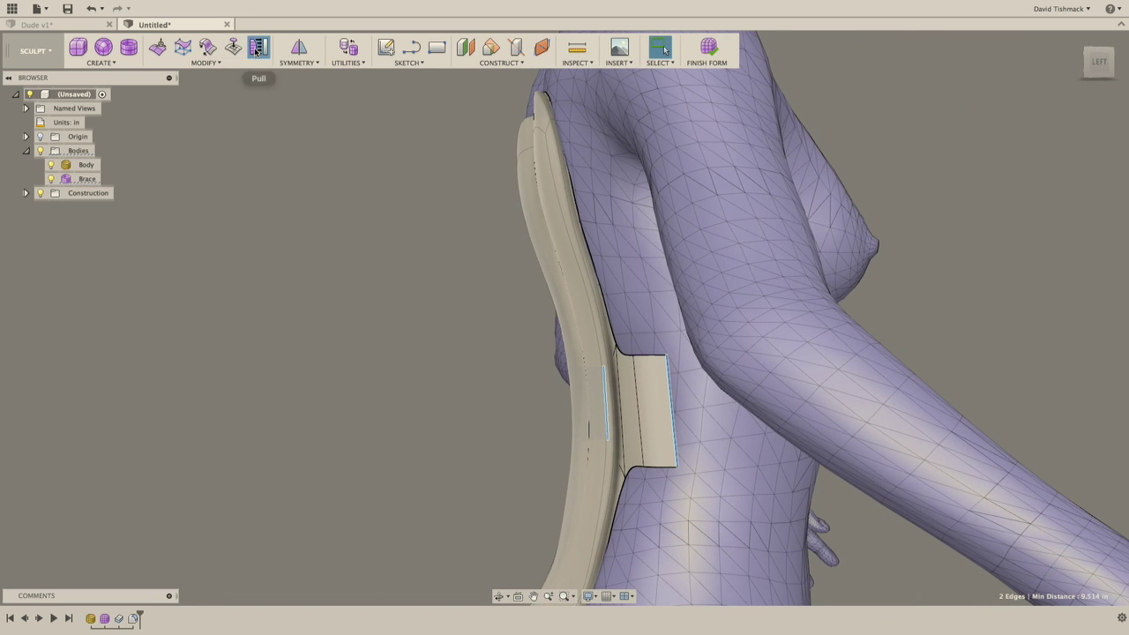
Pull the brace's corner and middle vertices onto the figure's back surface as surface points.
left_click(258, 50)
left_click(616, 347)
left_click(616, 345)
left_click(642, 469)
middle_click_drag(628, 481, 732, 474, "shift")
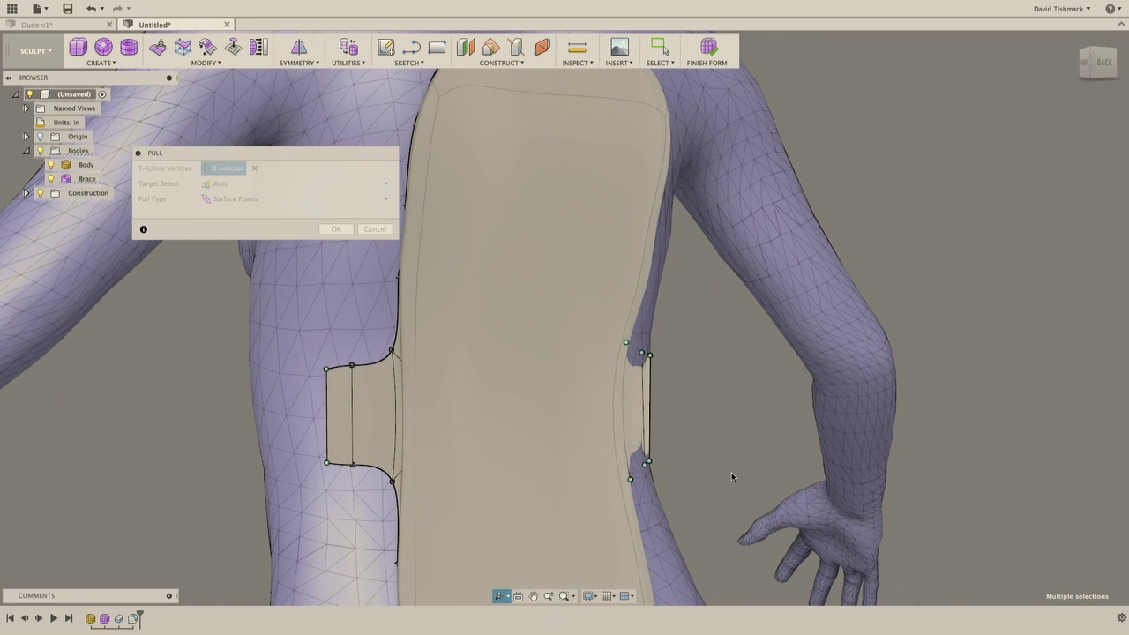
left_click(391, 352)
left_click(351, 365)
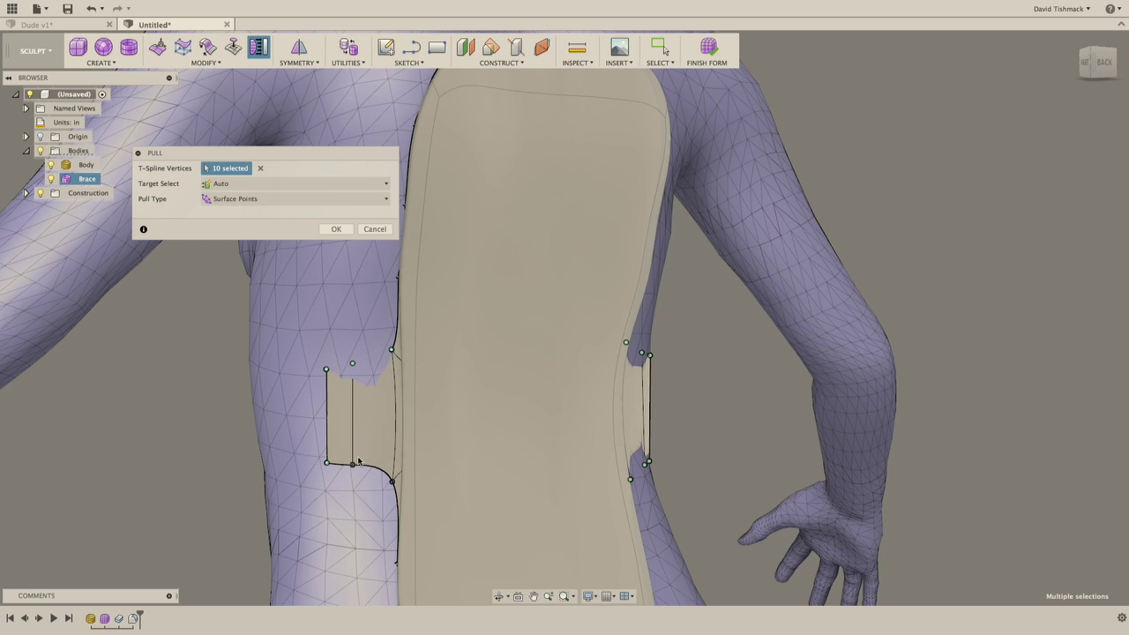
left_click(352, 465)
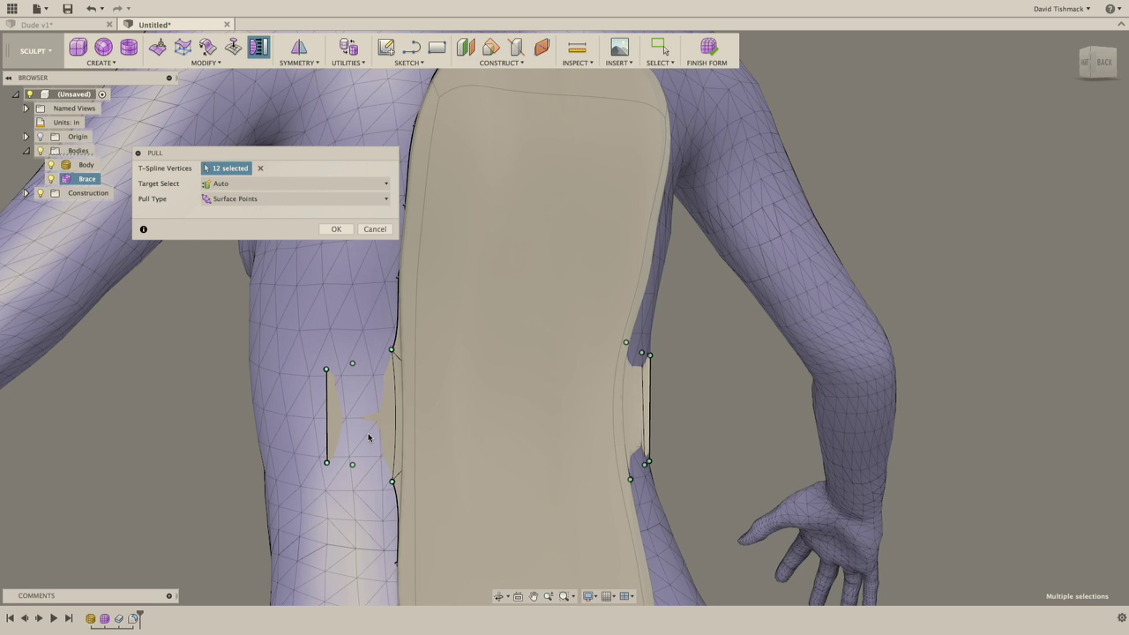
scroll(369, 441, "down", 3)
scroll(325, 274, "up", 3)
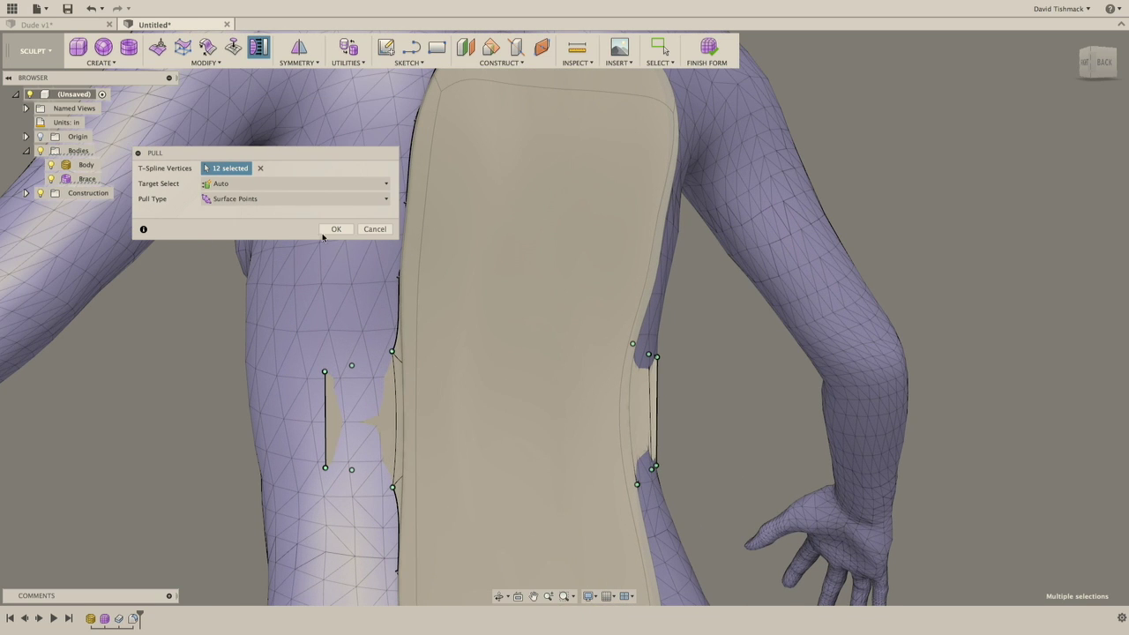
left_click(335, 229)
Hide the figure's Body to inspect the brace and its side tabs alone.
scroll(235, 265, "down", 3)
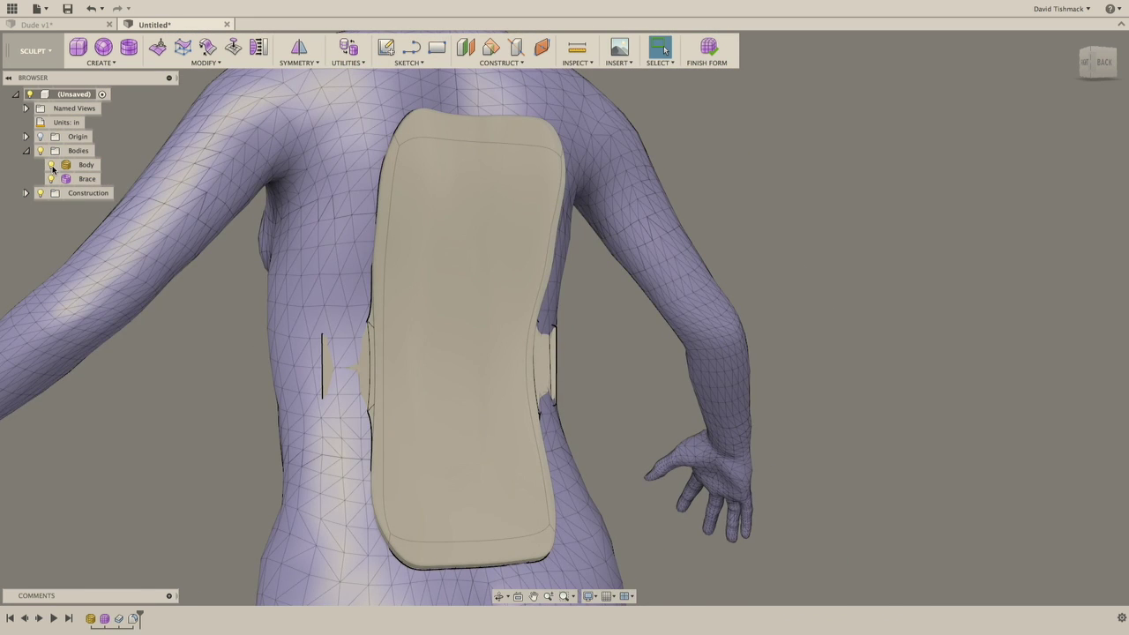
left_click(51, 165)
middle_click_drag(247, 302, 379, 353, "shift")
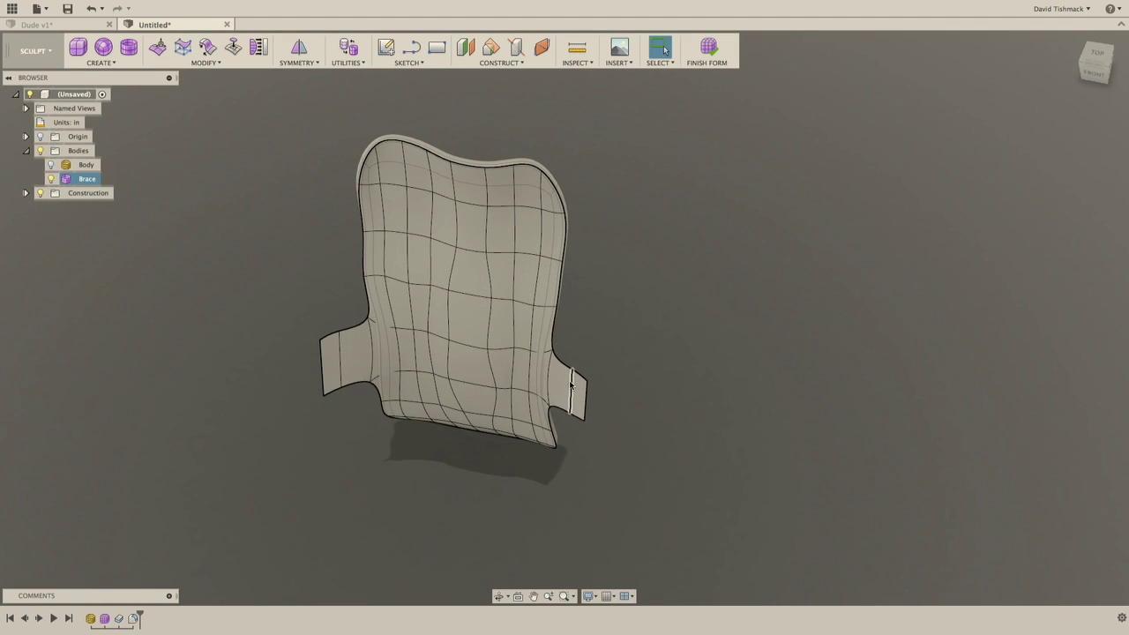
Scale the left and right tab-root inner edges by 1.127 with Edit Form.
left_click(551, 357)
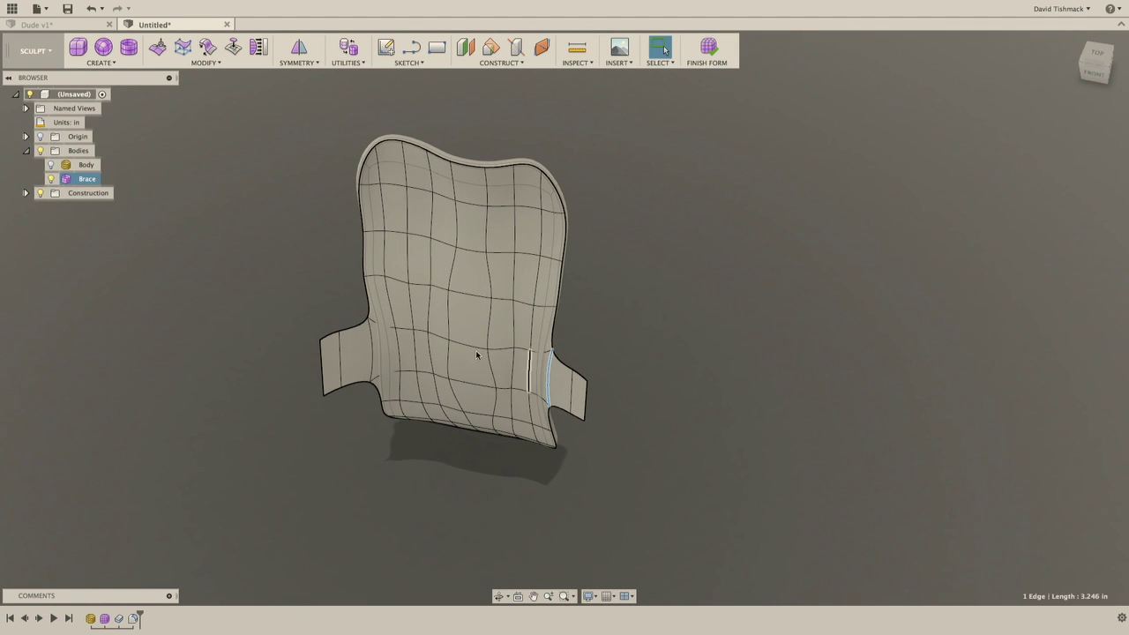
left_click(369, 340, "shift")
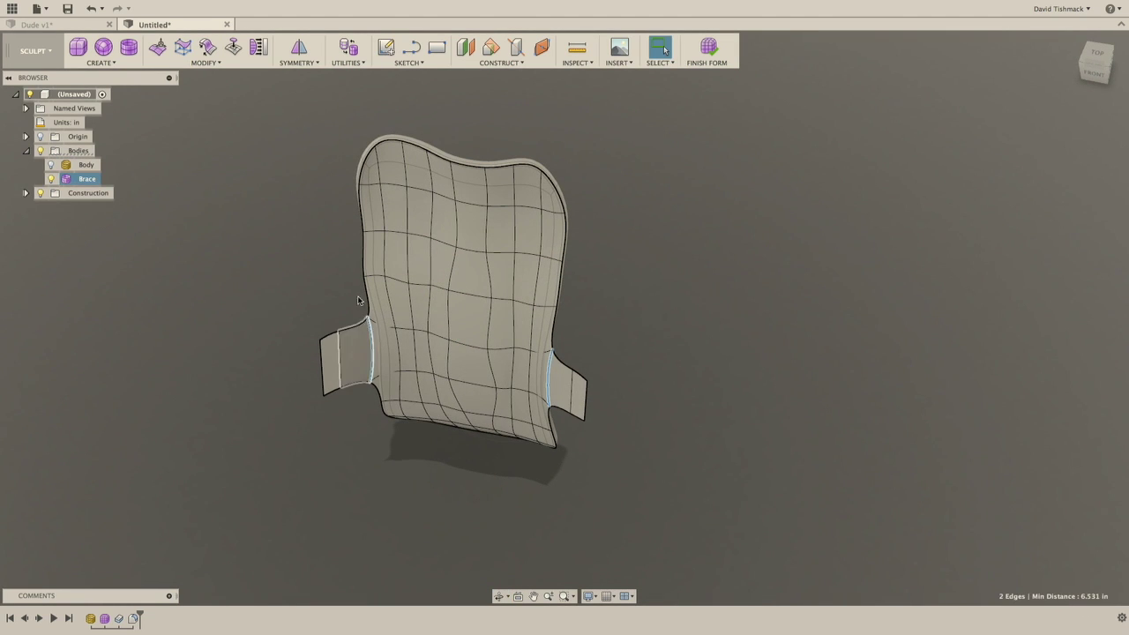
left_click(157, 47)
middle_click_drag(314, 251, 485, 324, "shift")
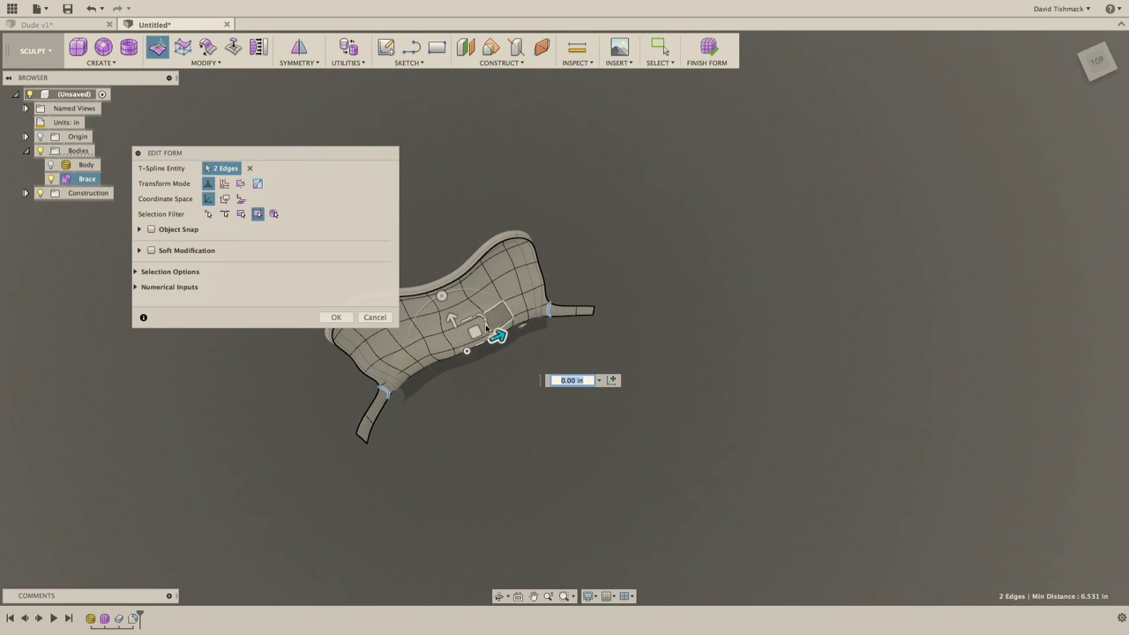
left_click_drag(476, 333, 482, 311)
left_click(336, 317)
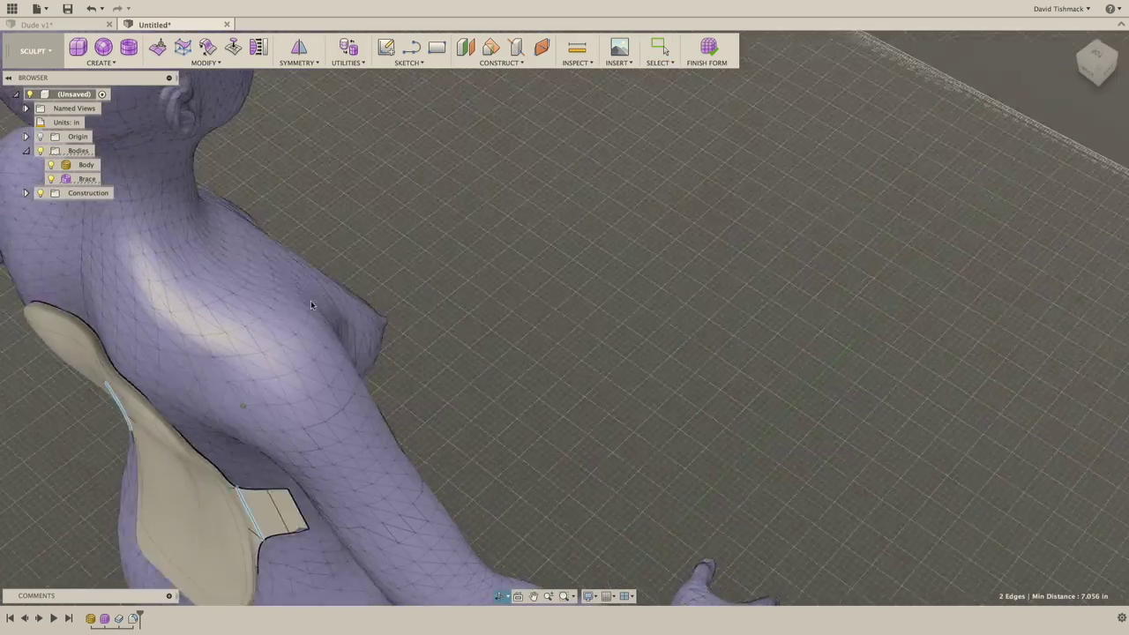
Show the Body again and view the solid brace across the figure's lower back from three-quarter behind.
middle_click_drag(310, 305, 424, 335, "shift")
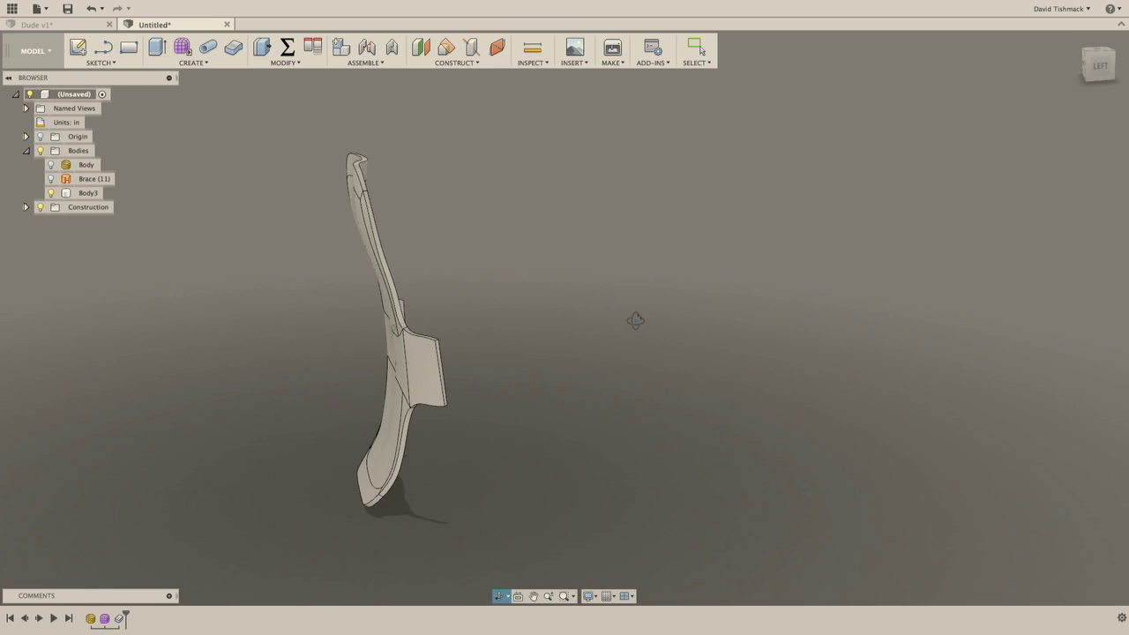
middle_click_drag(635, 321, 718, 356, "shift")
left_click(50, 164)
middle_click_drag(265, 317, 560, 353, "shift")
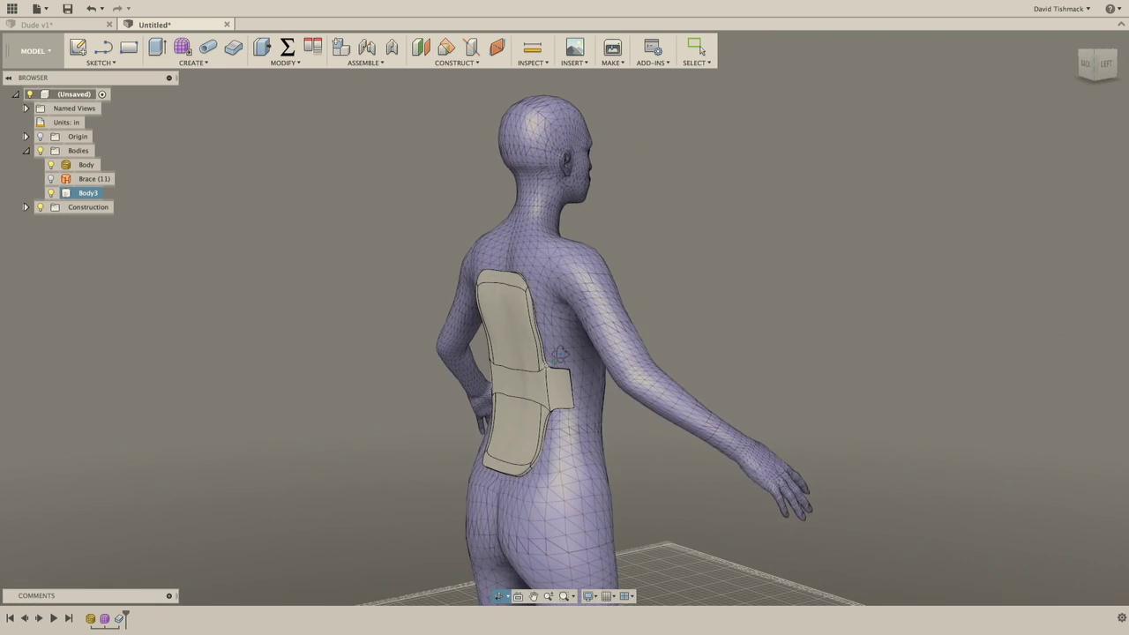
key("Escape")
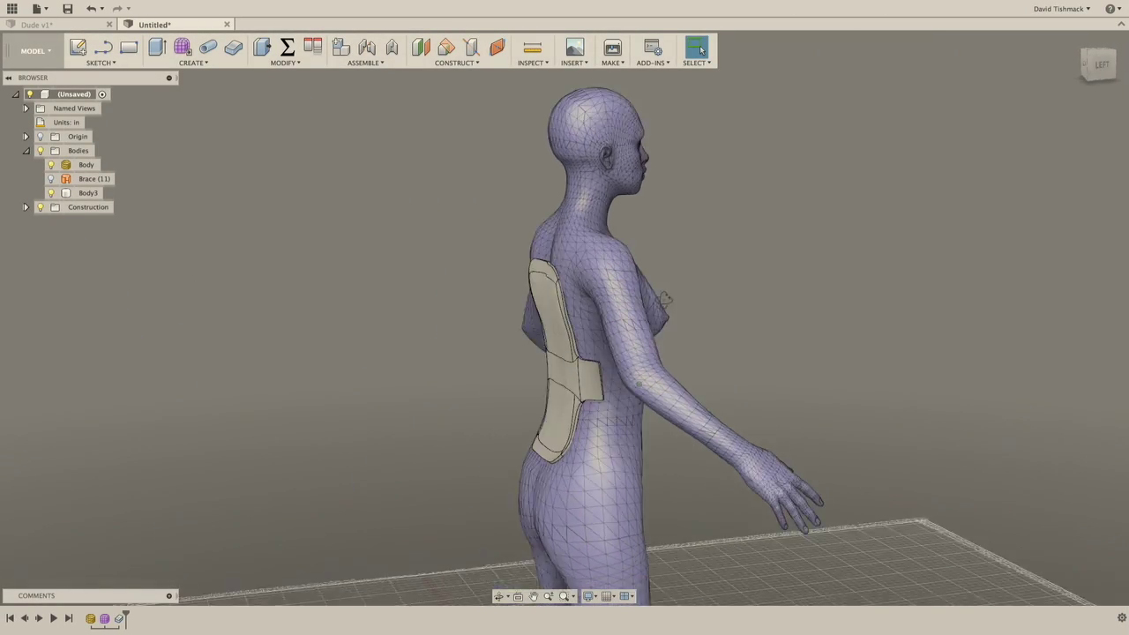
middle_click_drag(667, 298, 822, 304, "shift")
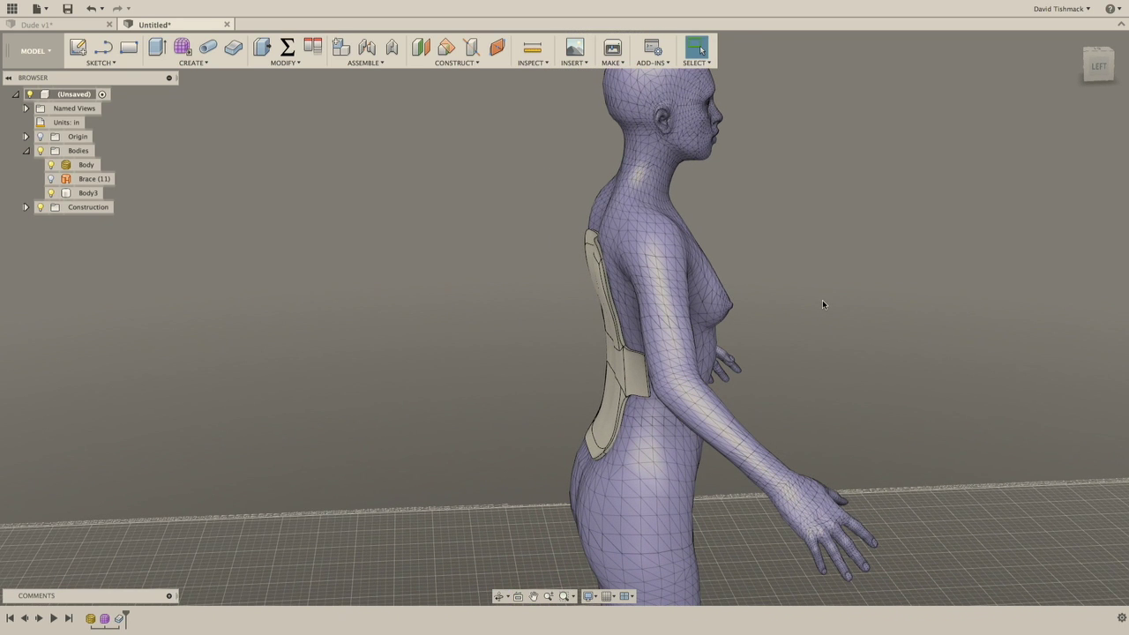